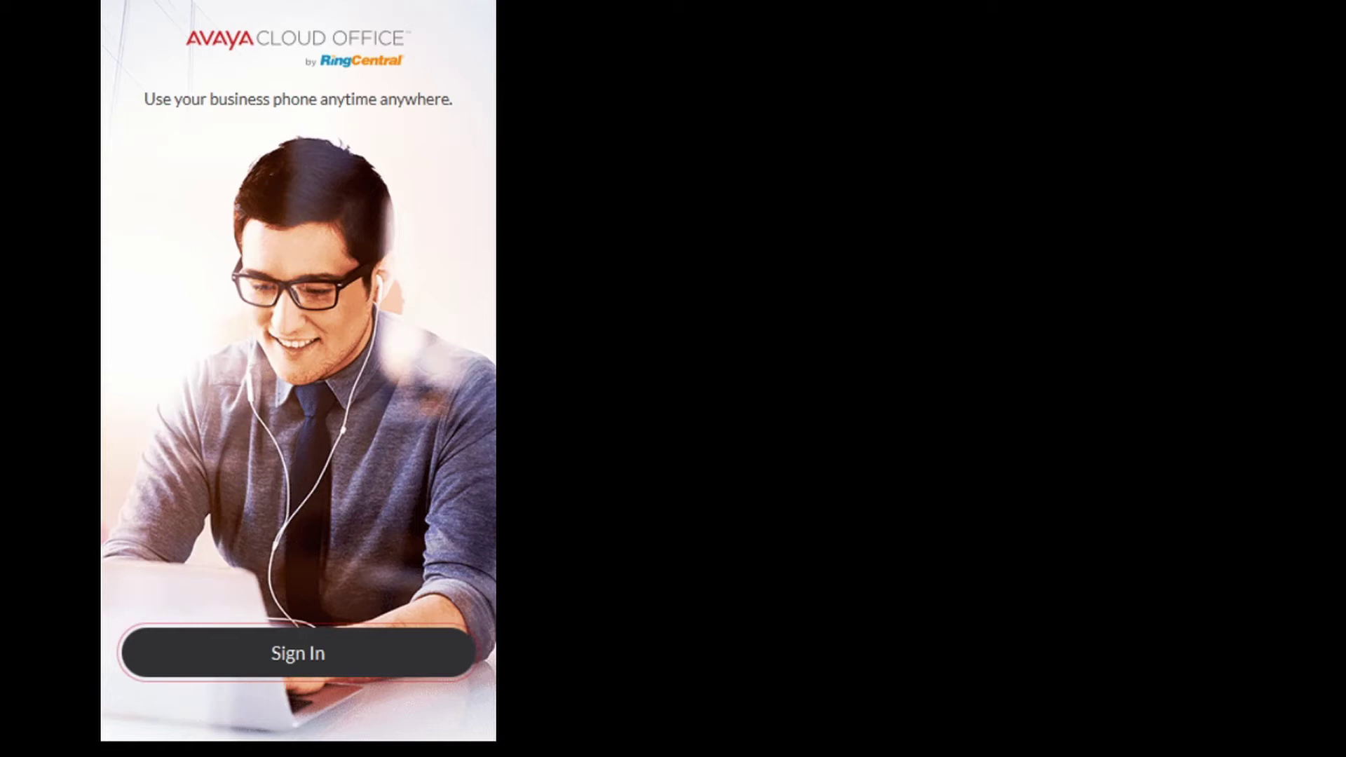
Step: Open the sign-in form, enter the account password, and keep 'Stay signed in' ticked
click(275, 655)
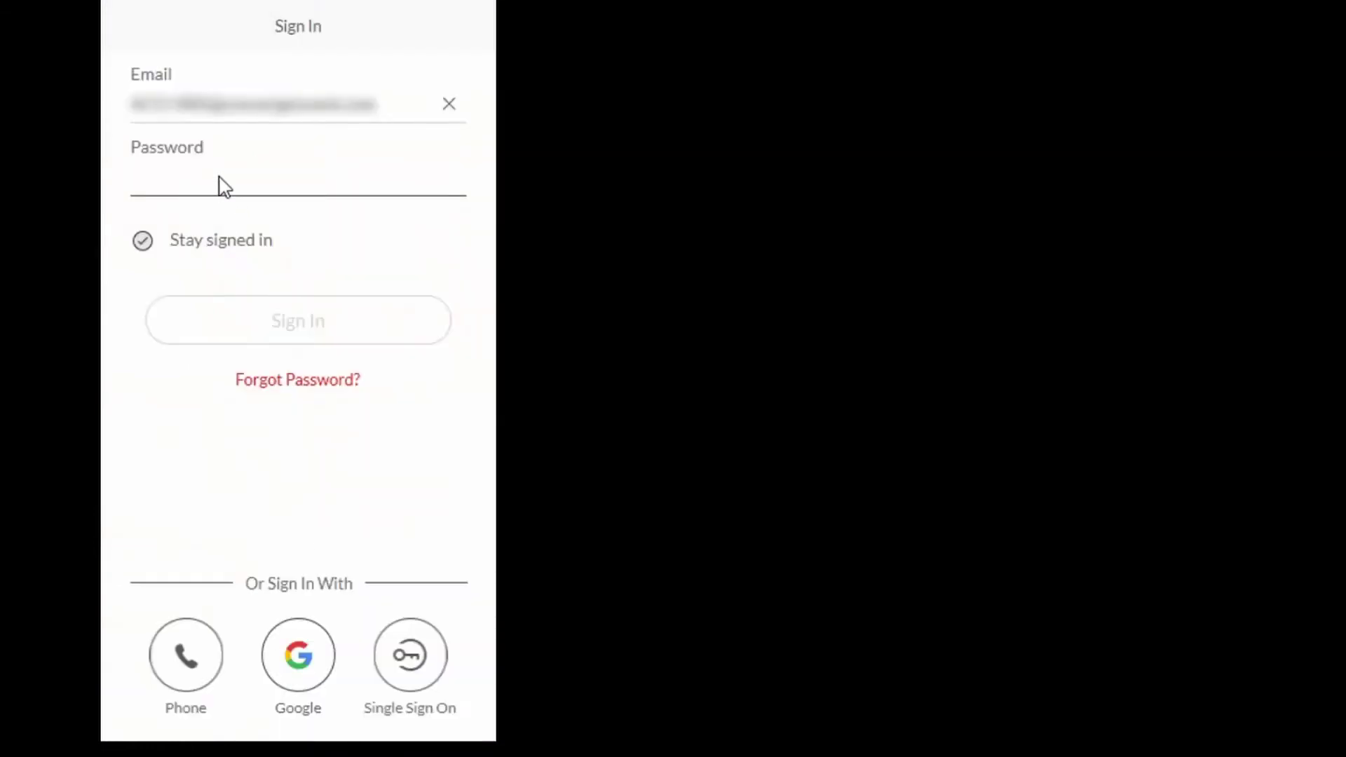
text(*********)
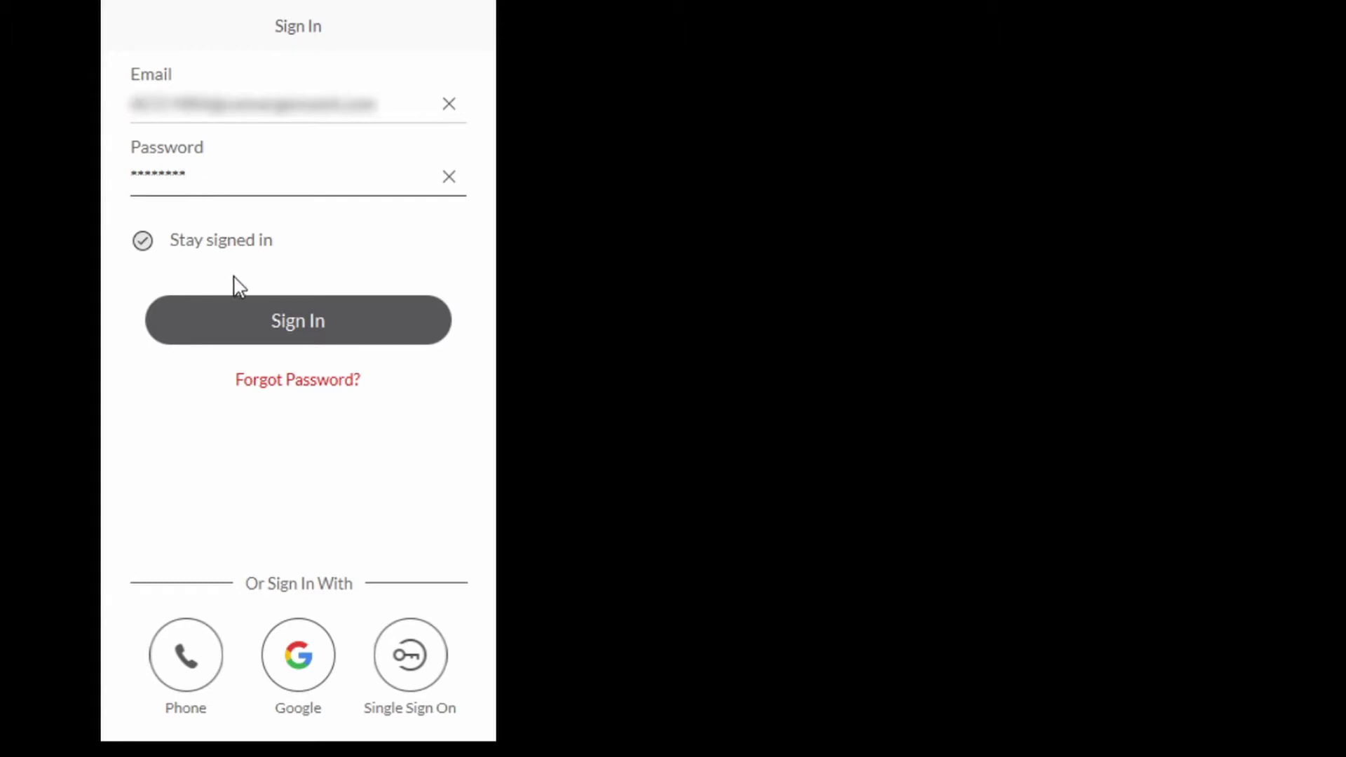
click(142, 241)
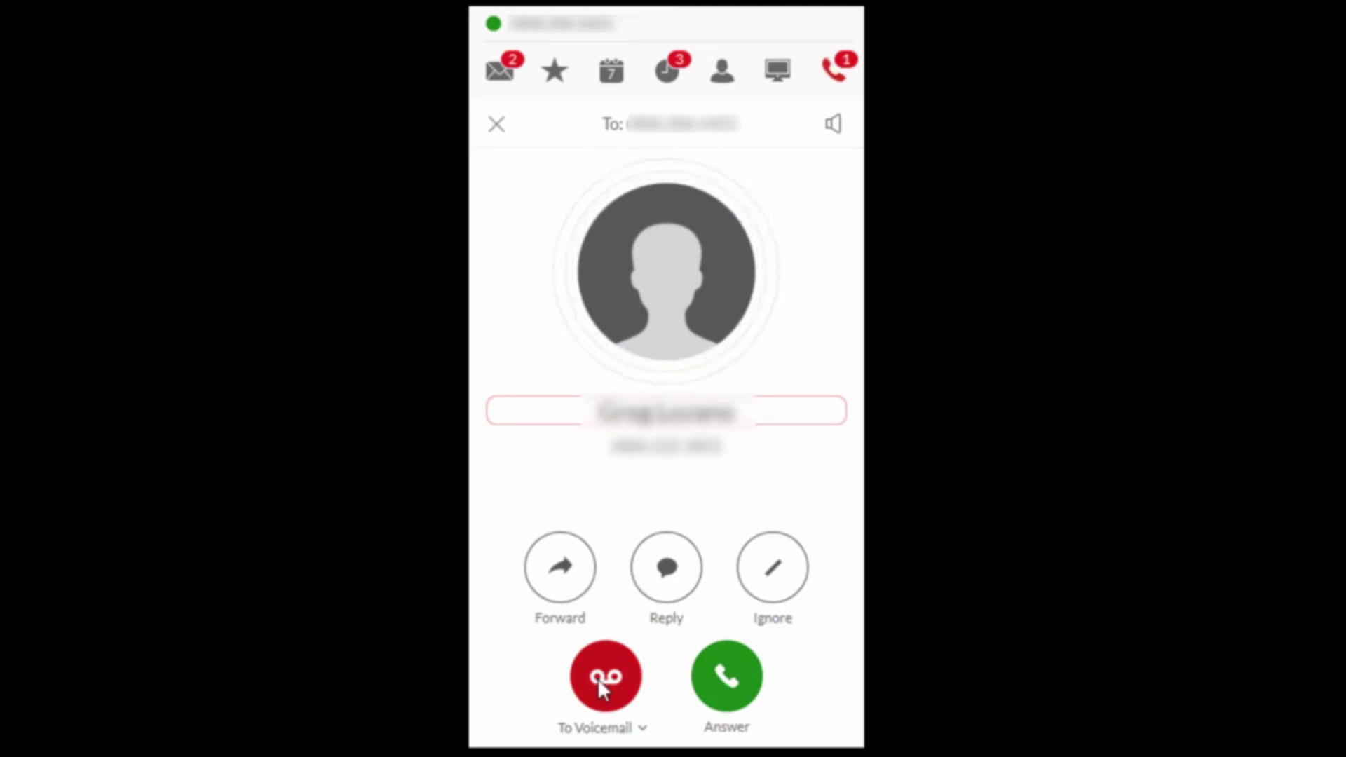
Step: Route the incoming call to Screen Voicemail from the To Voicemail options
click(639, 728)
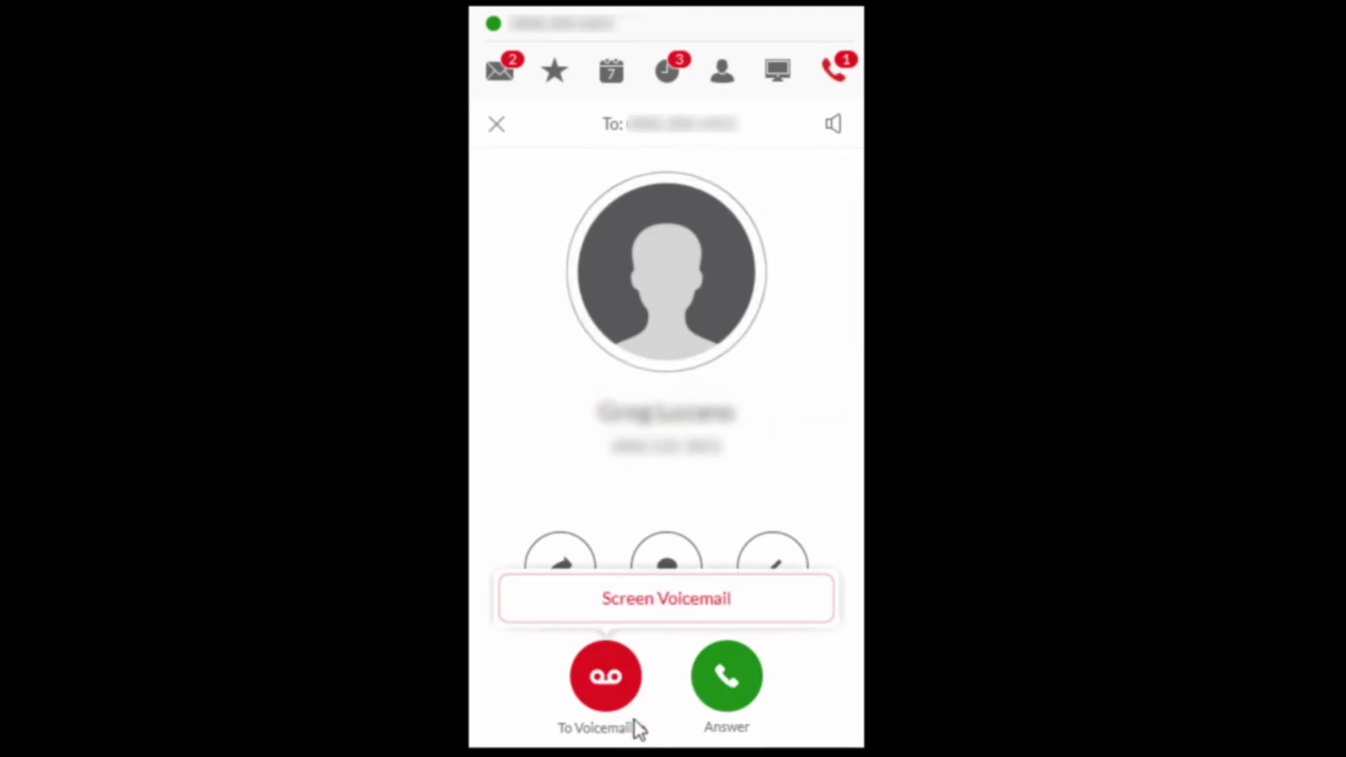
click(667, 613)
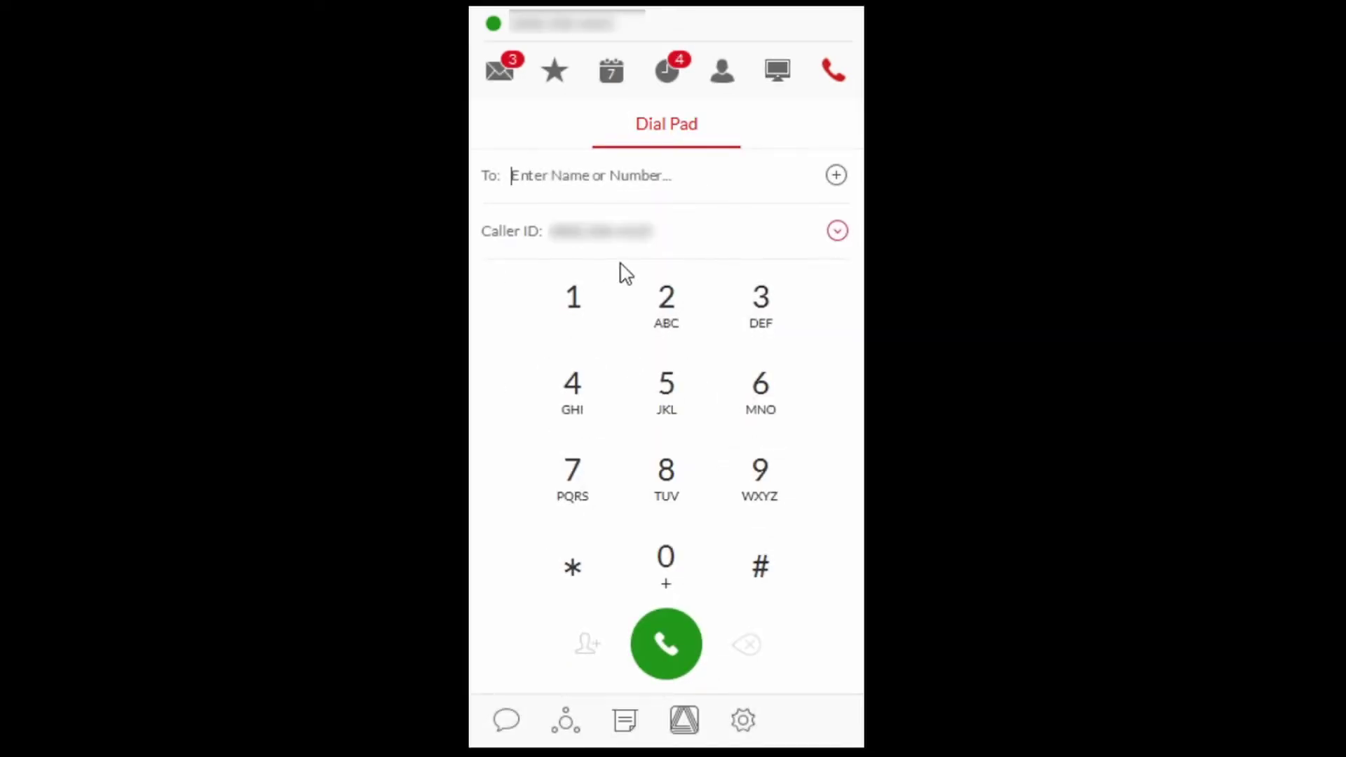
text(406206)
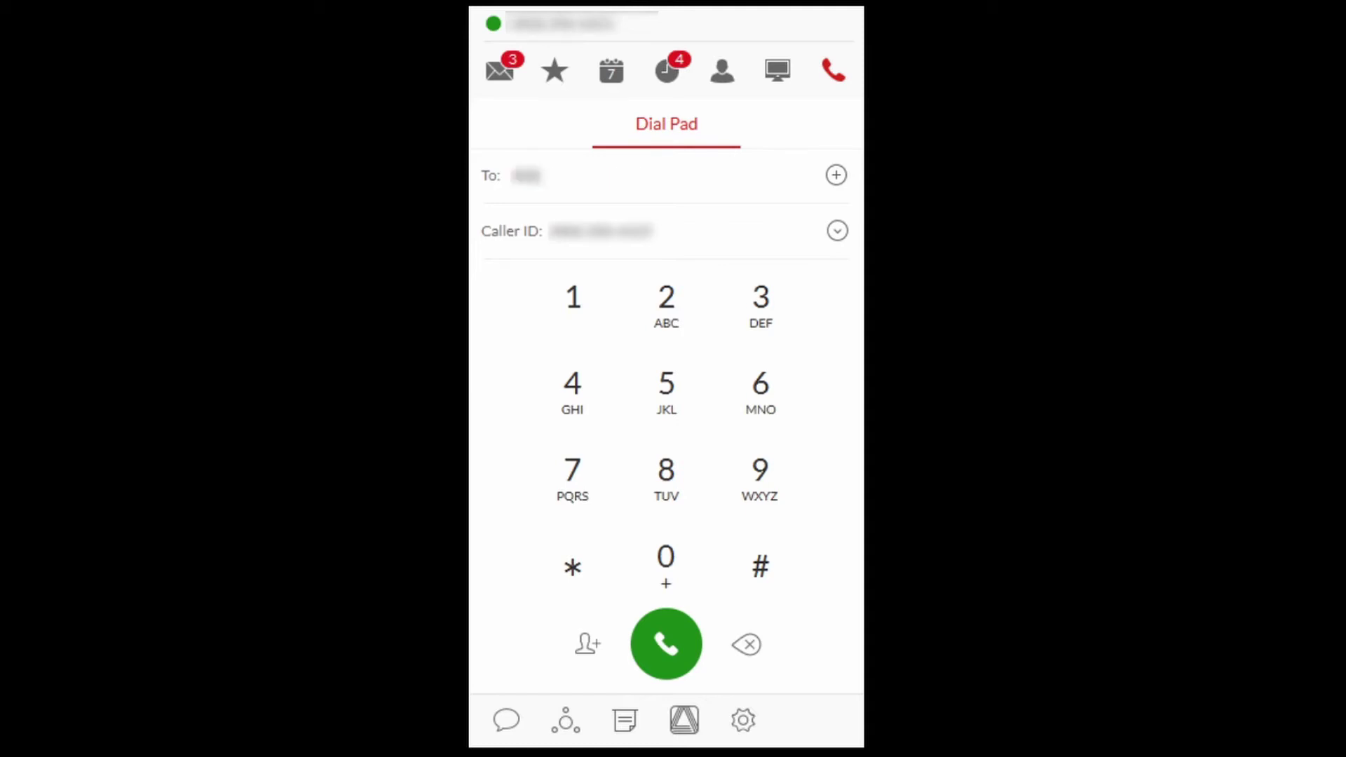
text(1234)
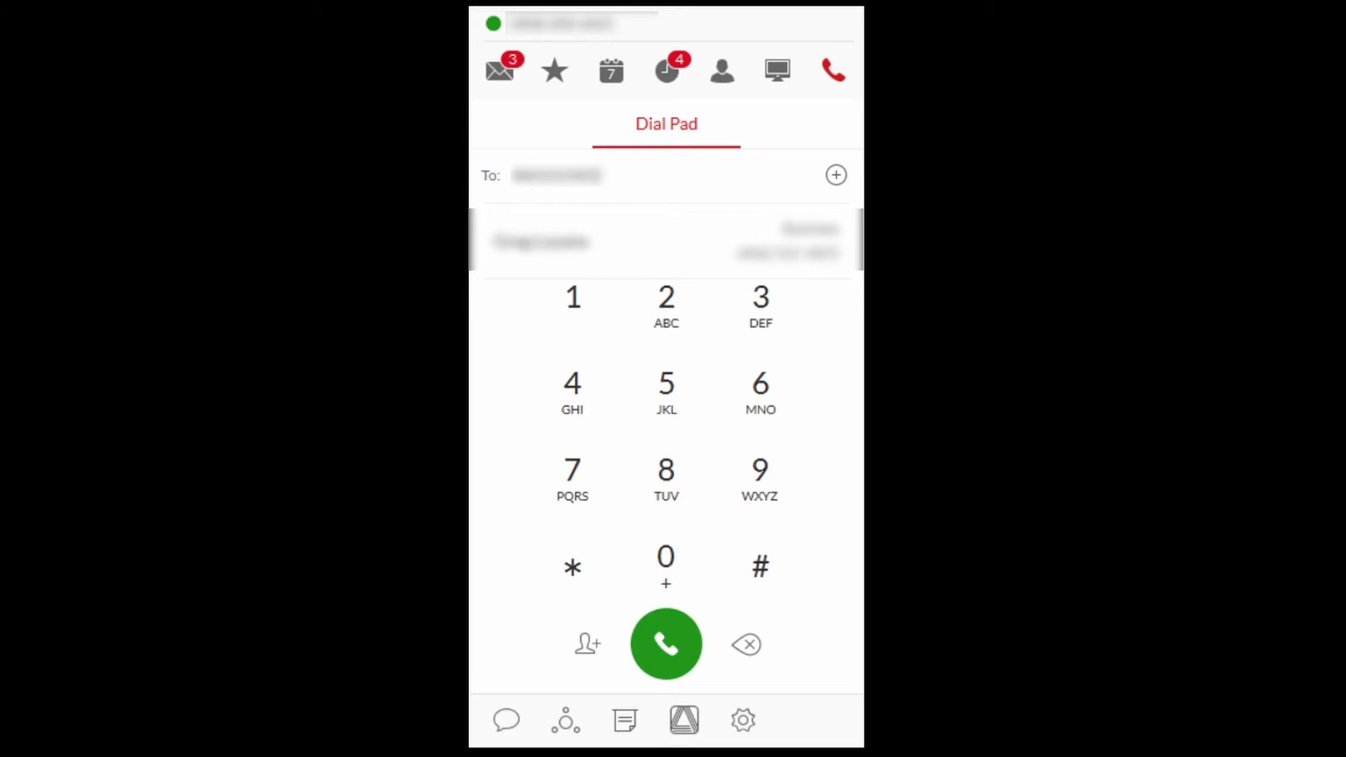
click(725, 80)
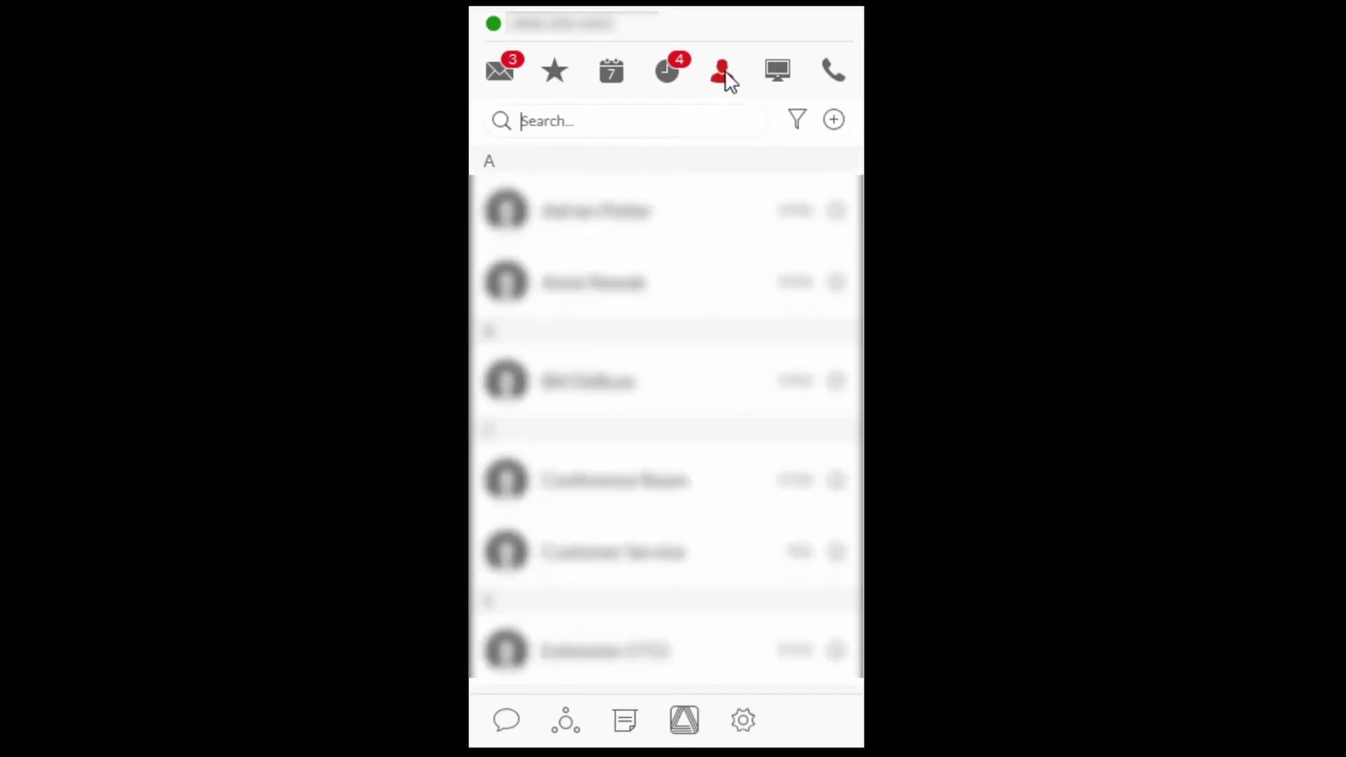
click(639, 129)
text(Greg)
click(635, 196)
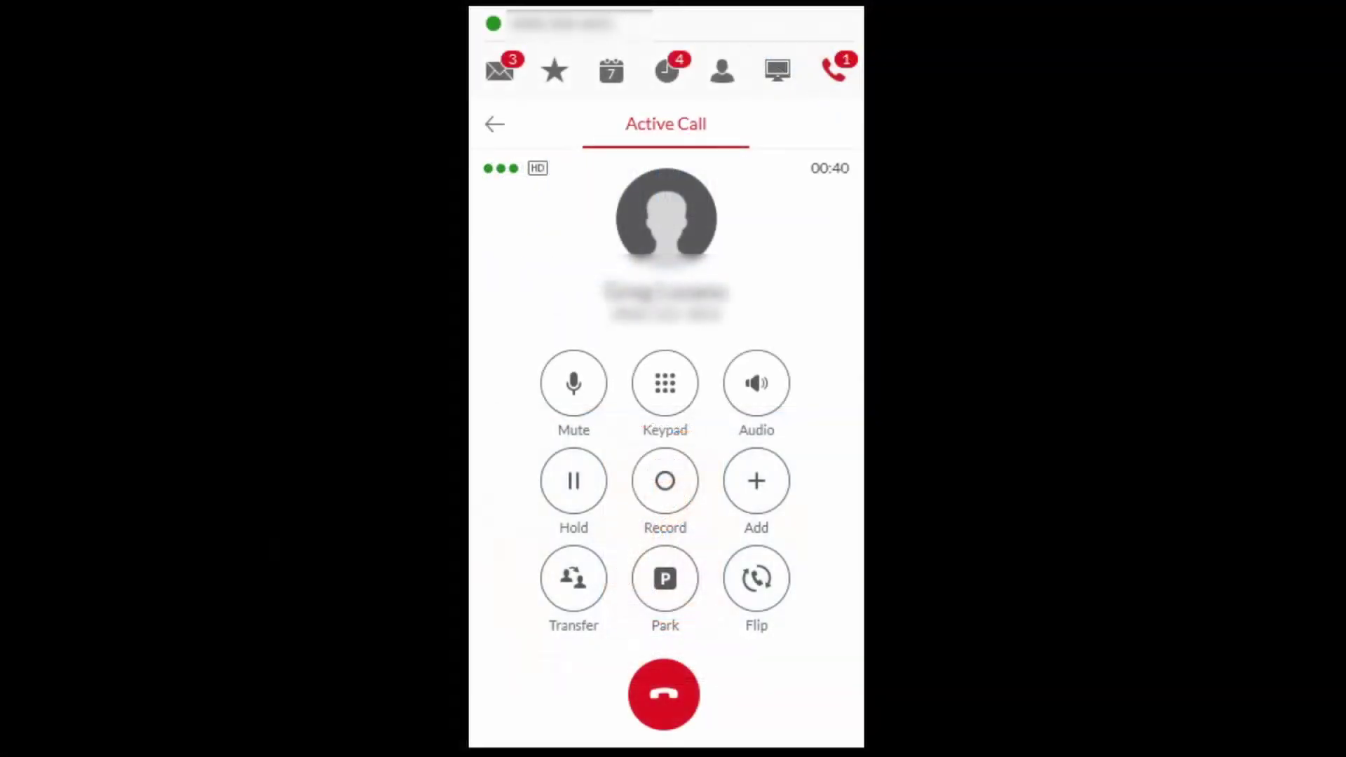
Step: Start transferring the current call to extension 5703 from the HUD list
click(777, 70)
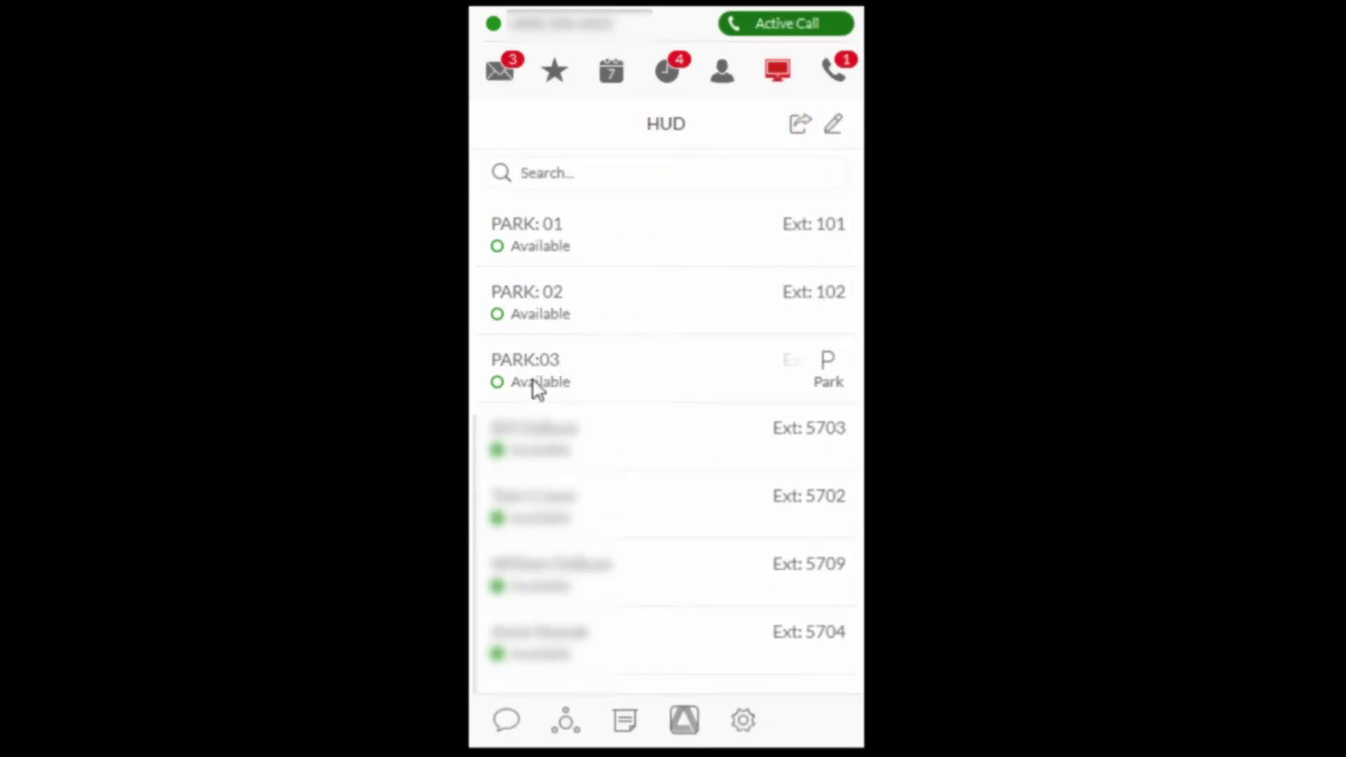
mouse_move(539, 443)
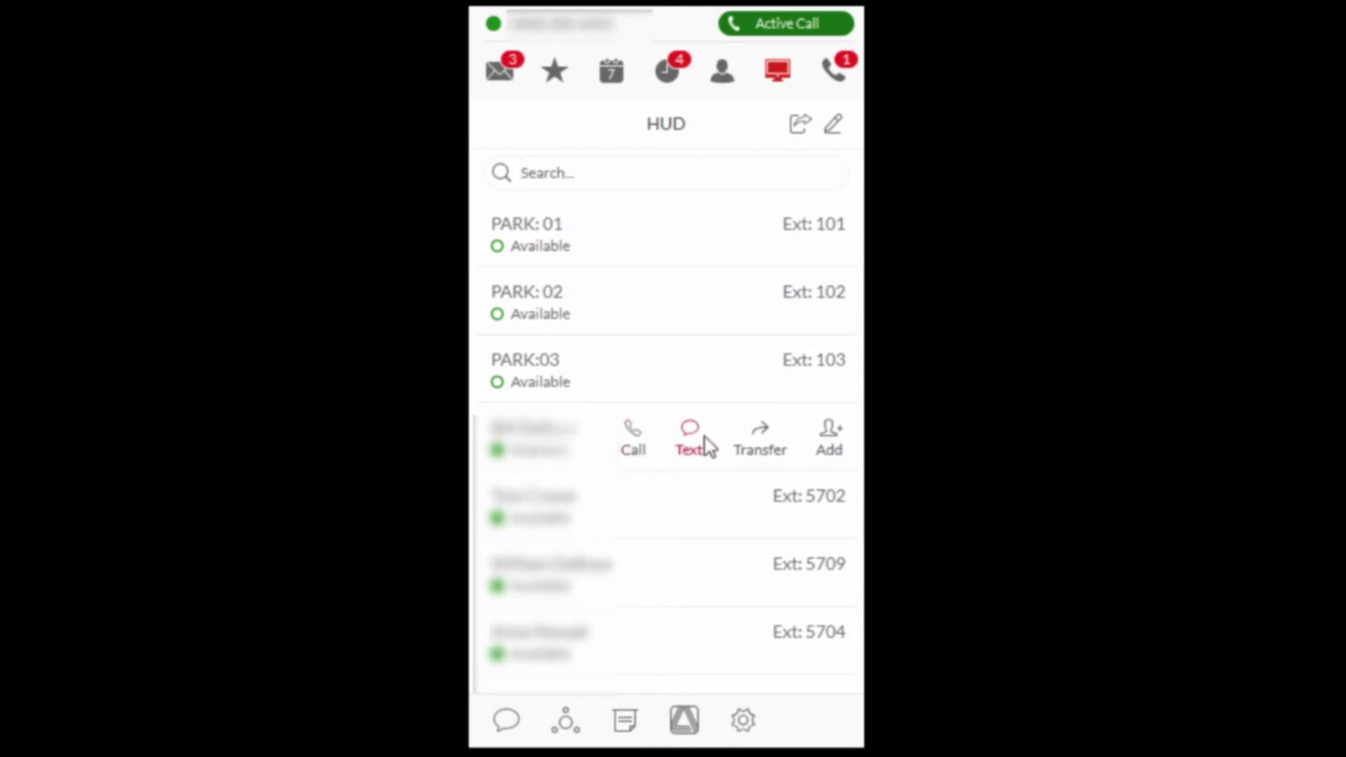
click(760, 445)
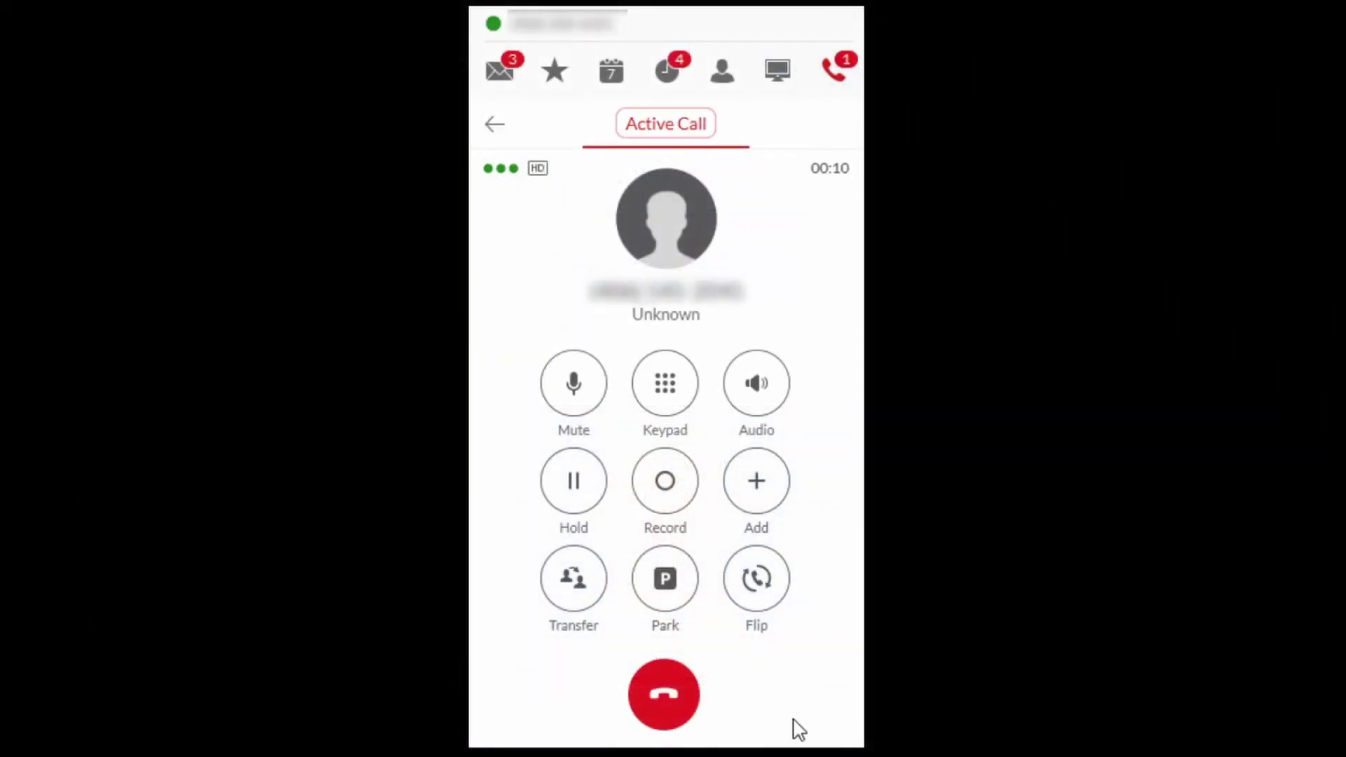
Step: Park the active call in PARK:01, then pick it back up from the HUD
click(660, 584)
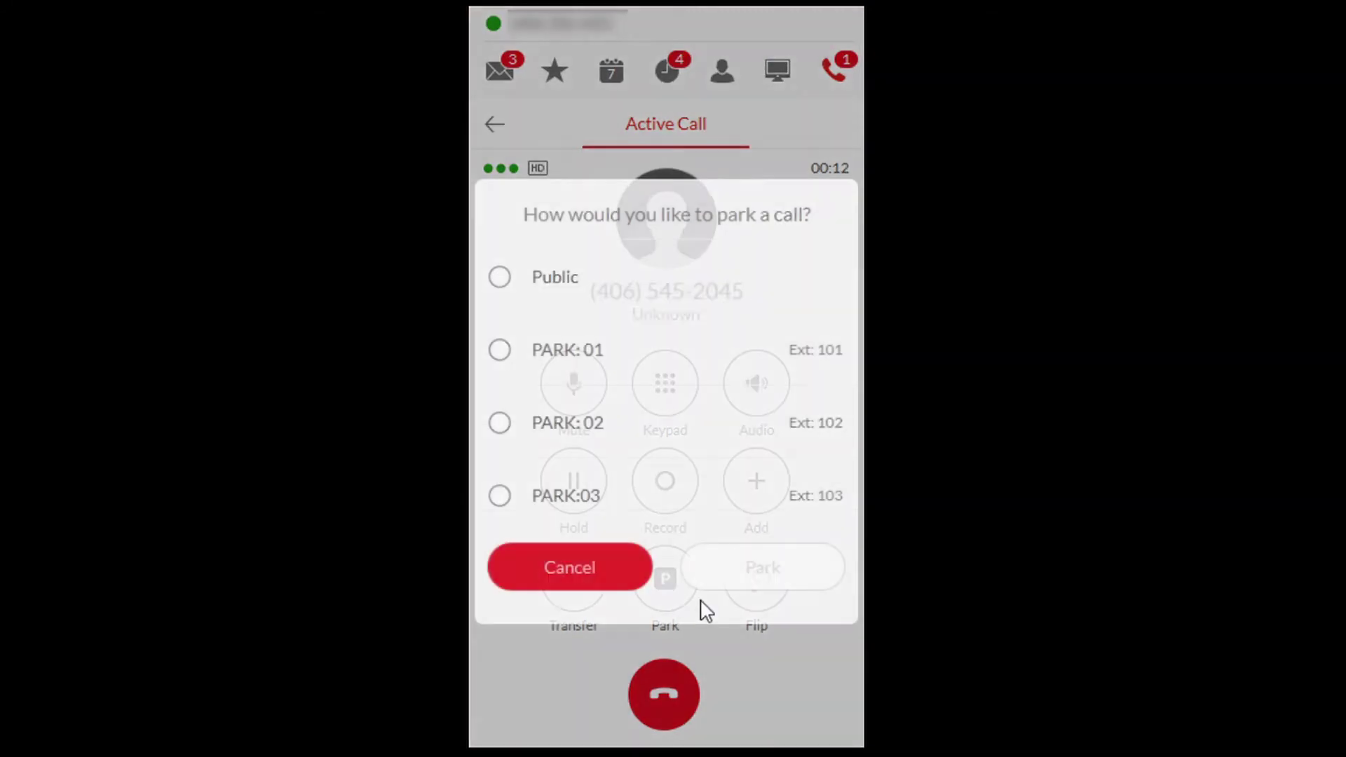
click(501, 352)
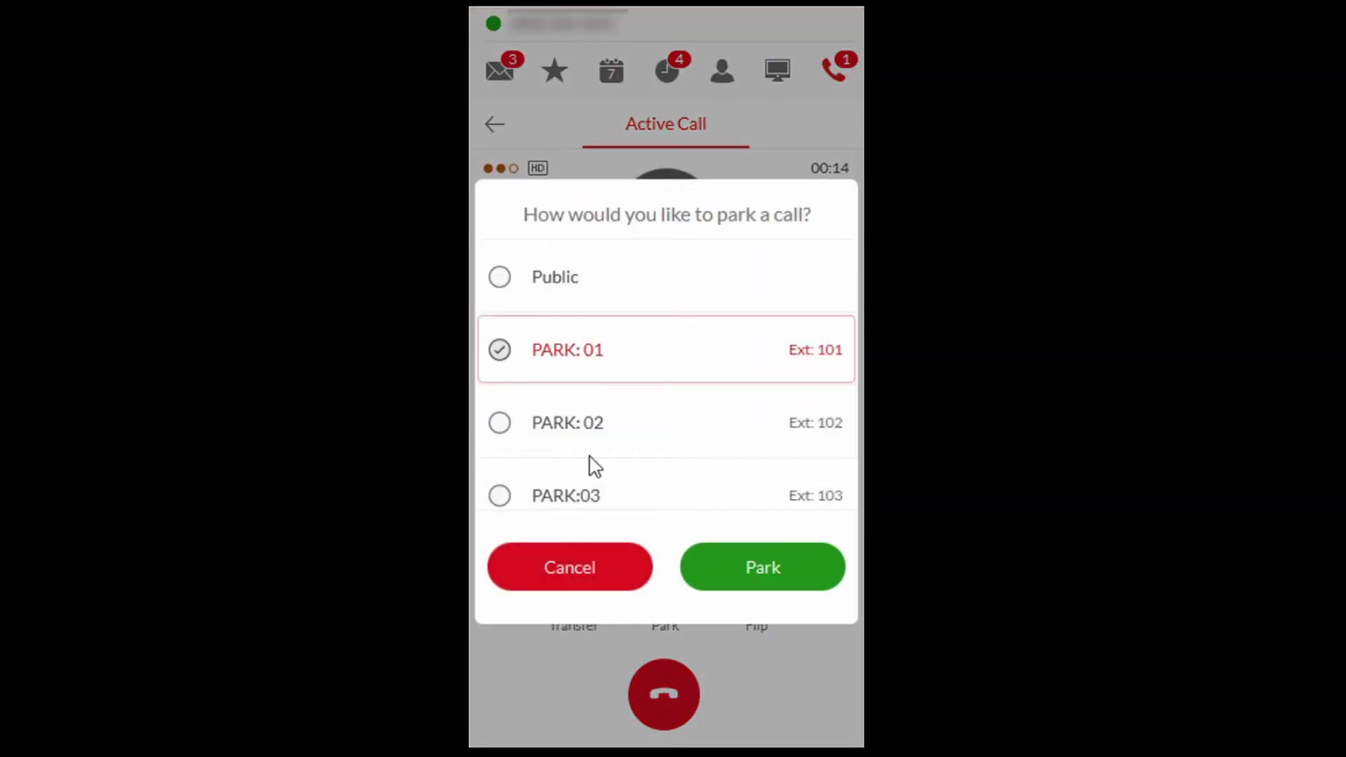
click(764, 574)
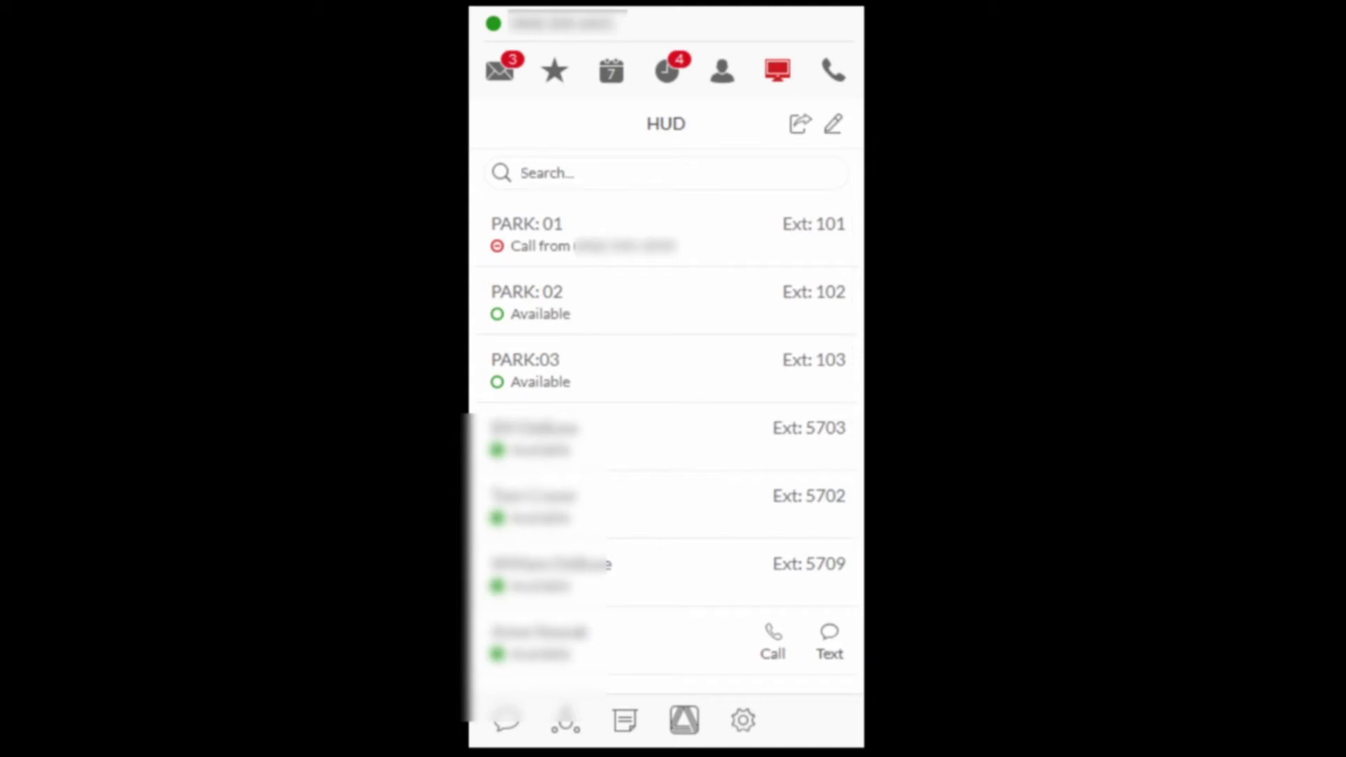
mouse_move(610, 231)
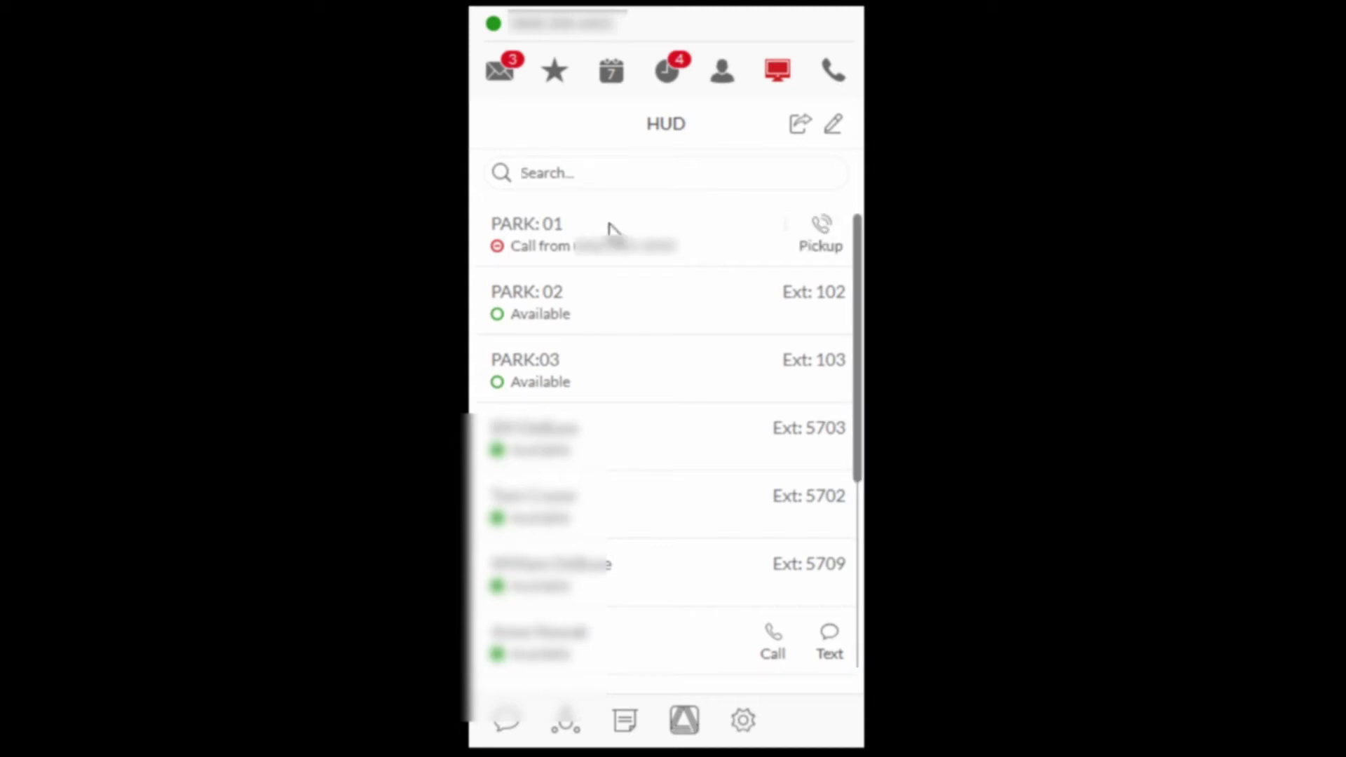
click(818, 244)
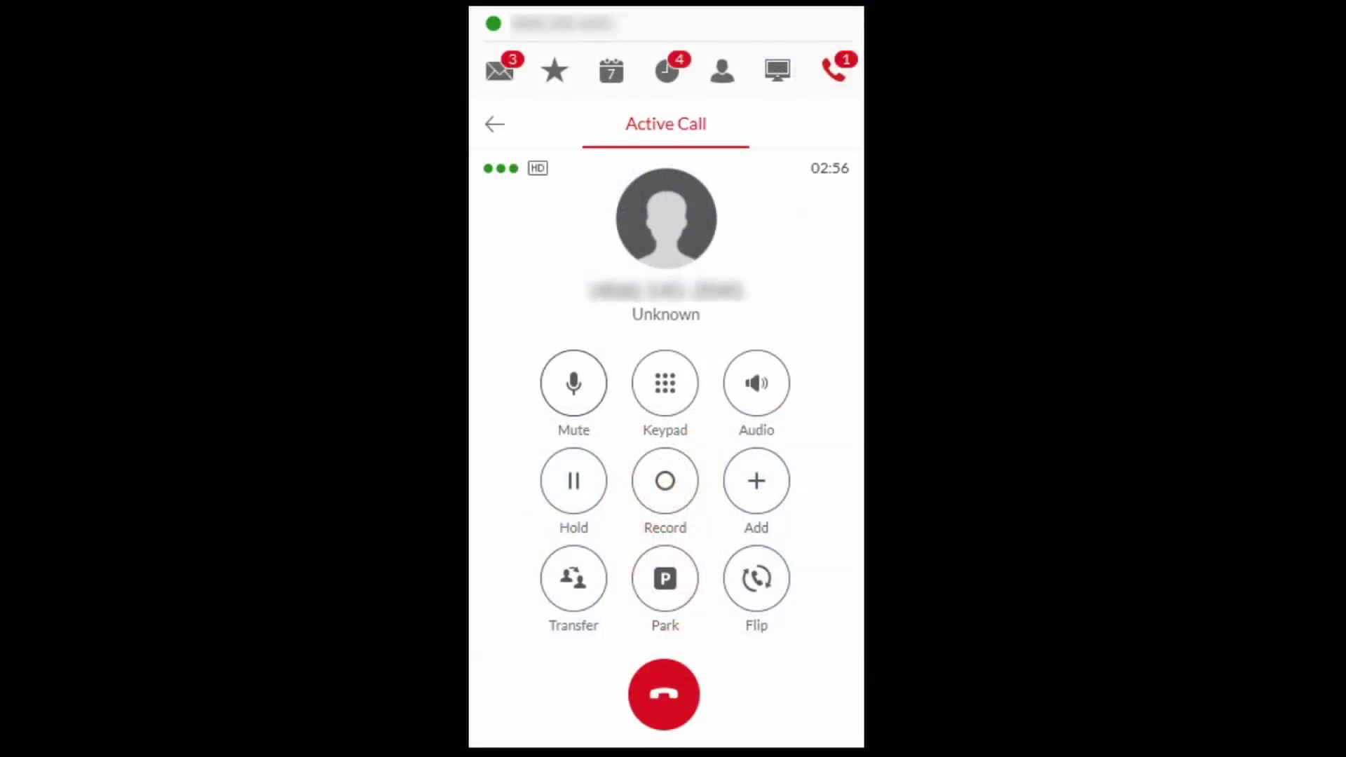
Step: Mute and unmute the call, hold and resume it, and open then close the in-call dial pad
click(571, 383)
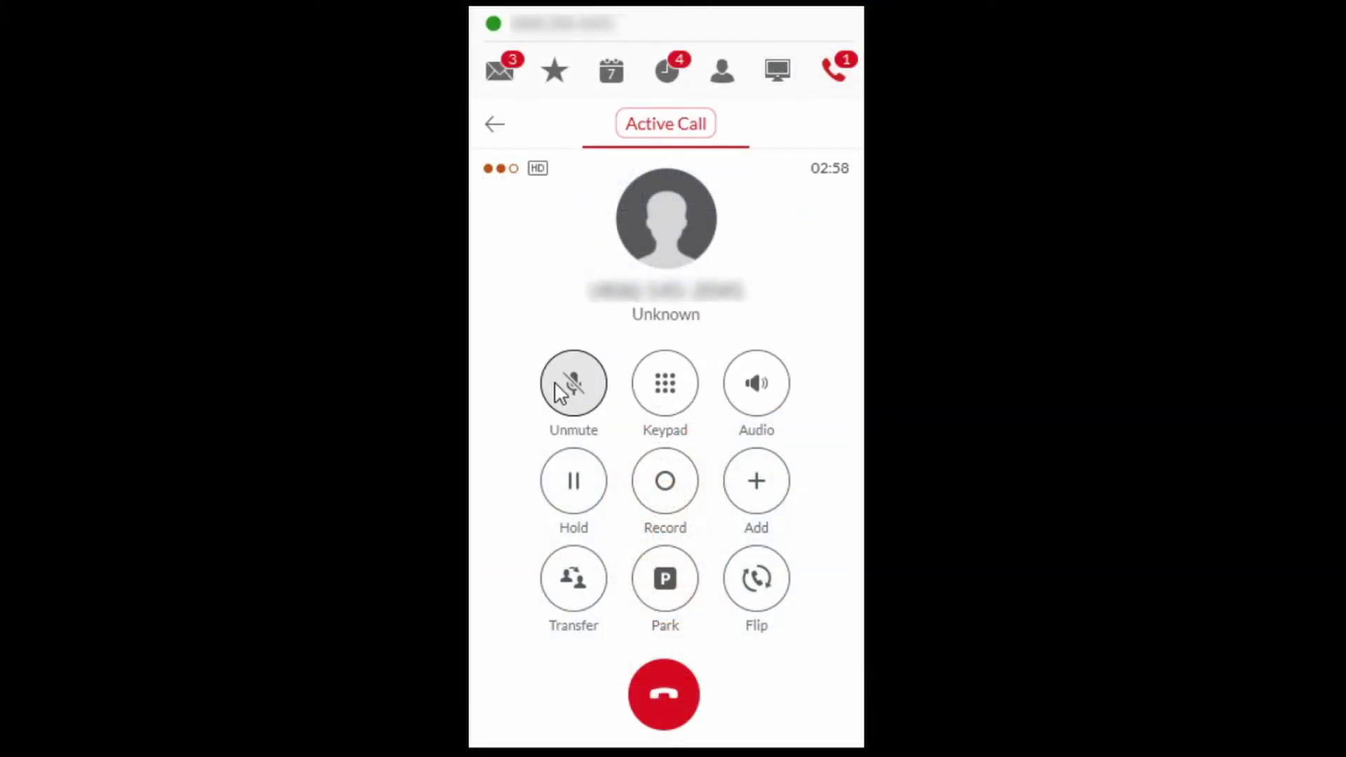
click(571, 387)
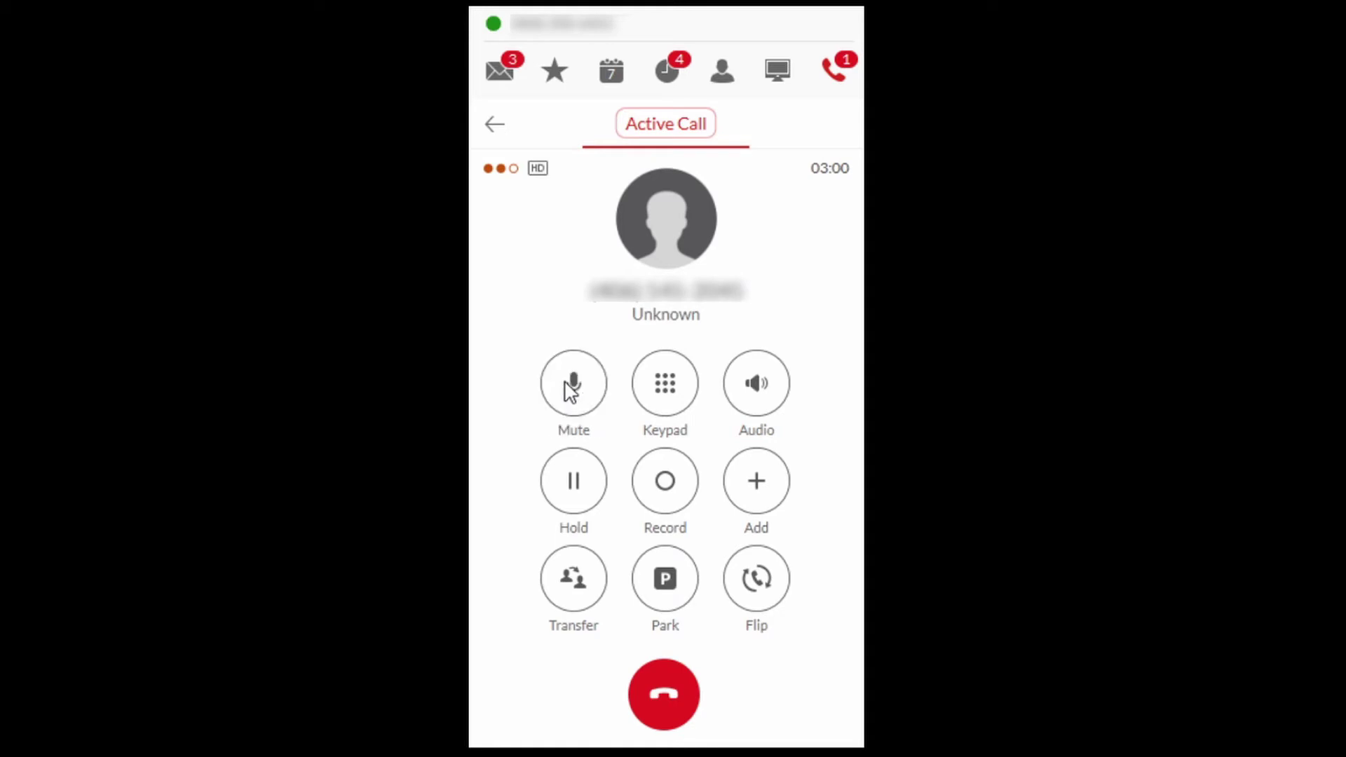
click(573, 491)
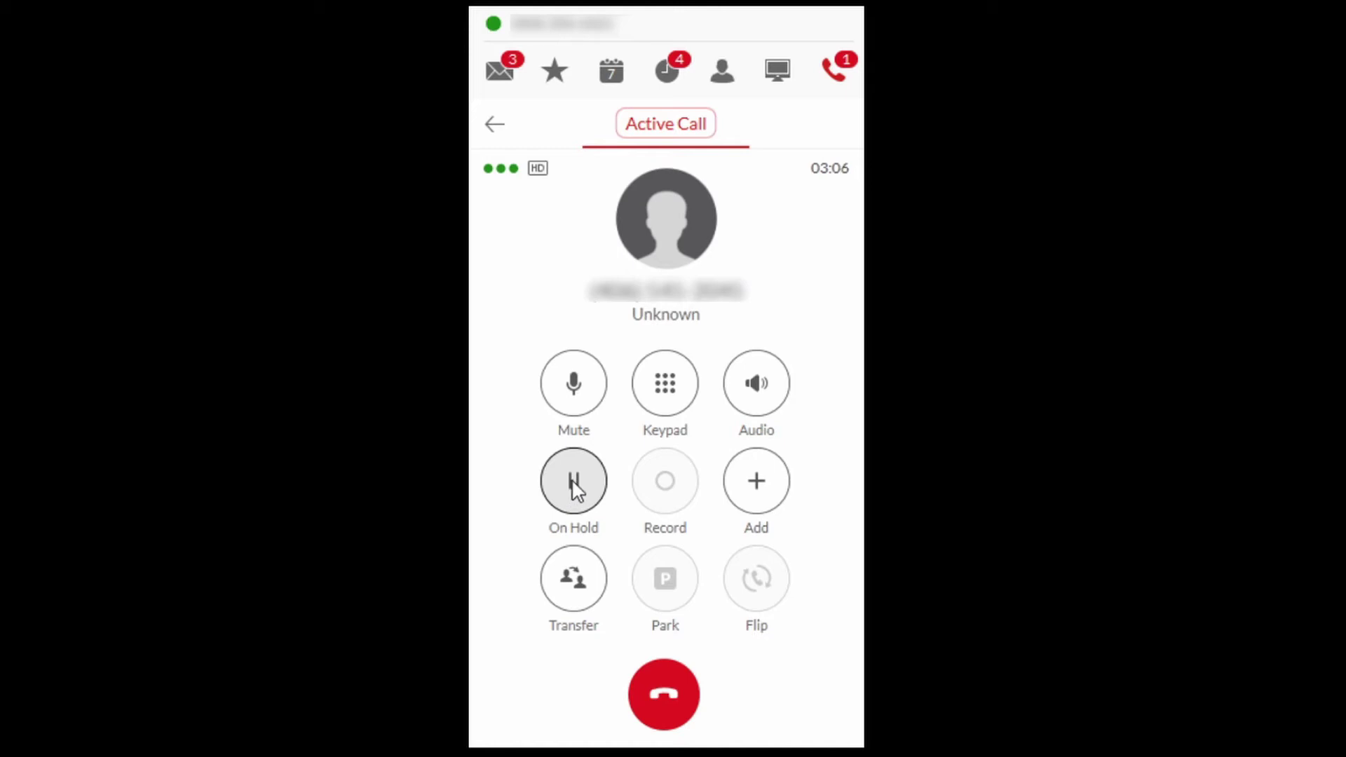
click(572, 486)
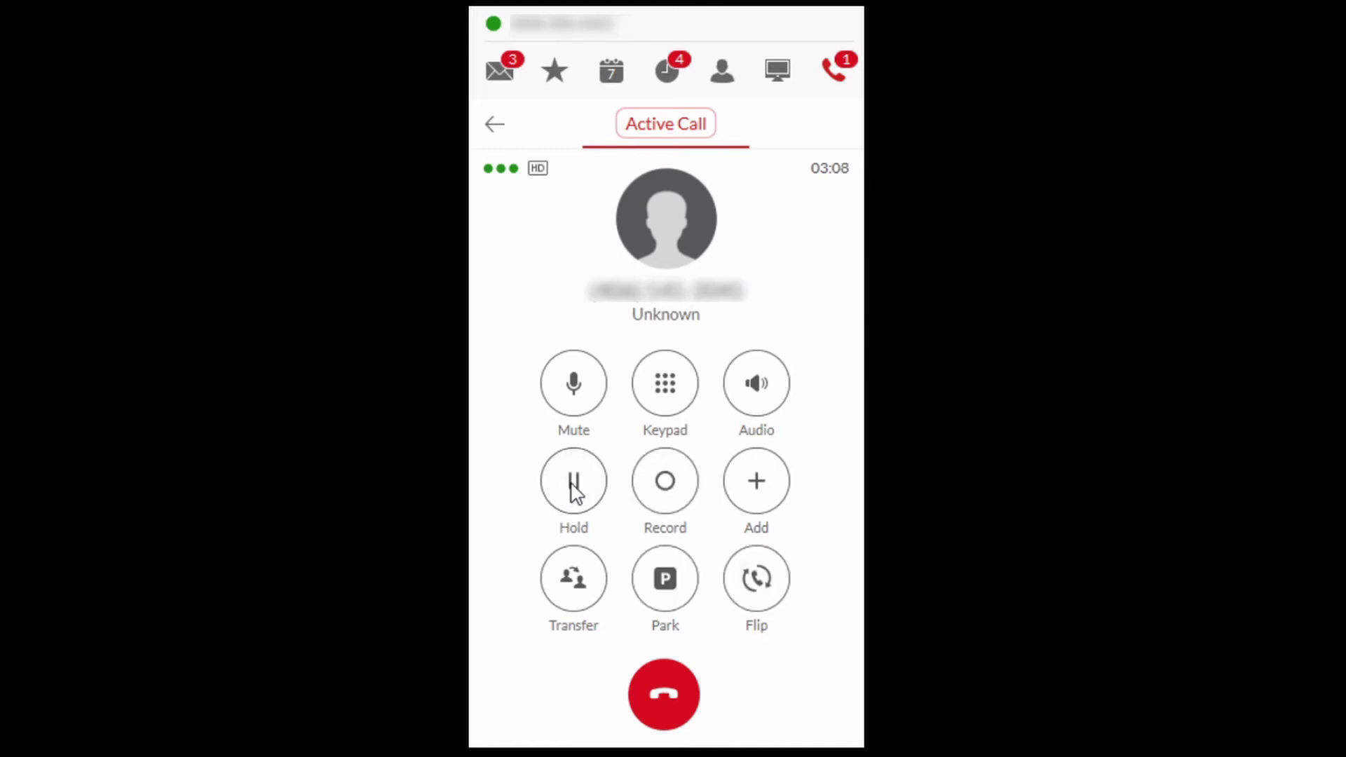
click(664, 407)
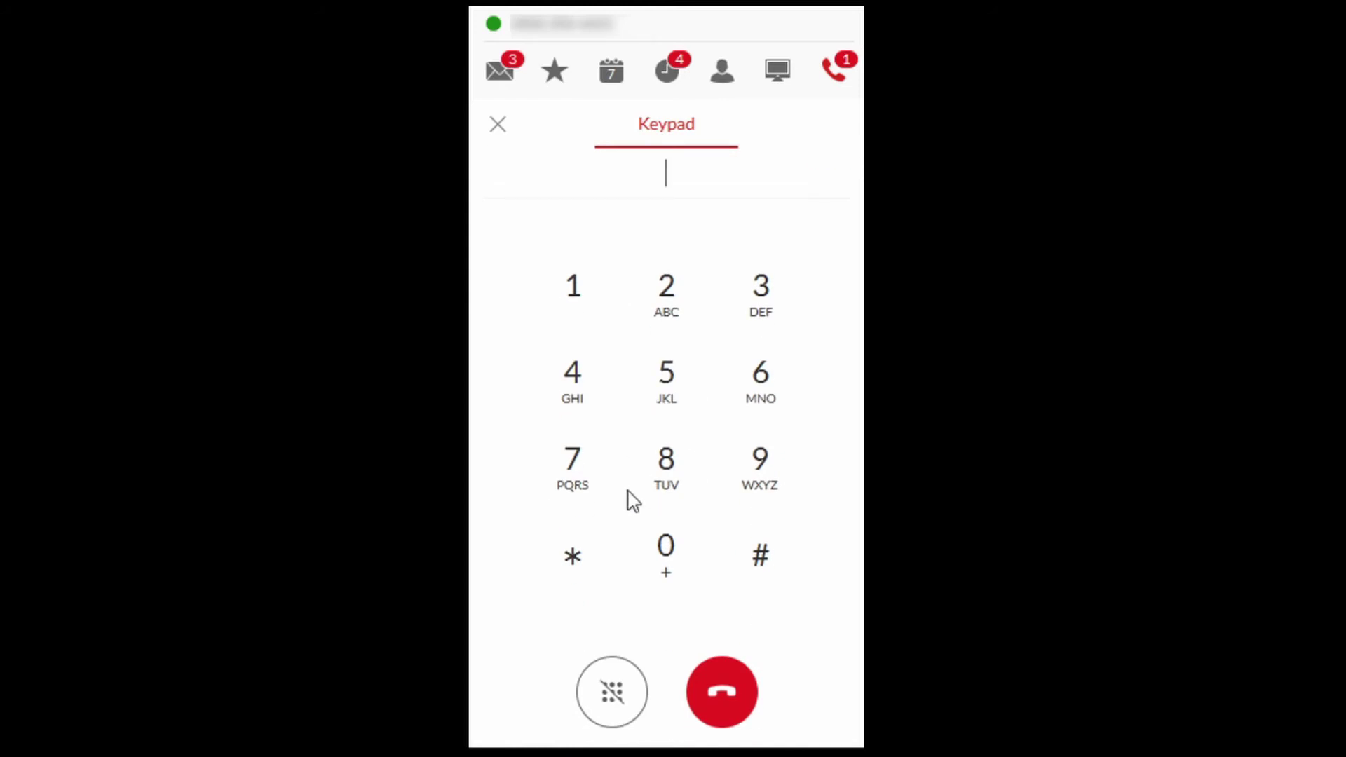
click(612, 691)
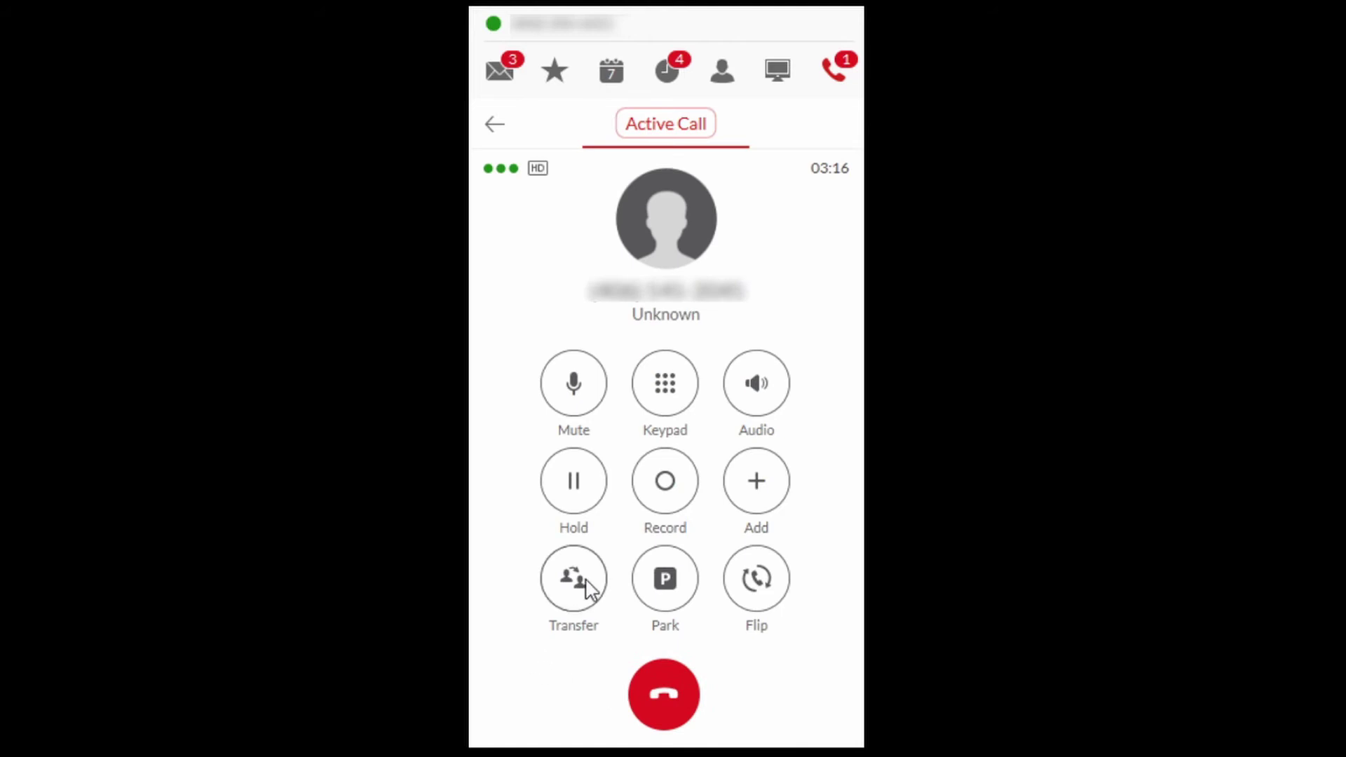
Step: Record part of the call, stop recording, and review the volume and audio source options
click(664, 492)
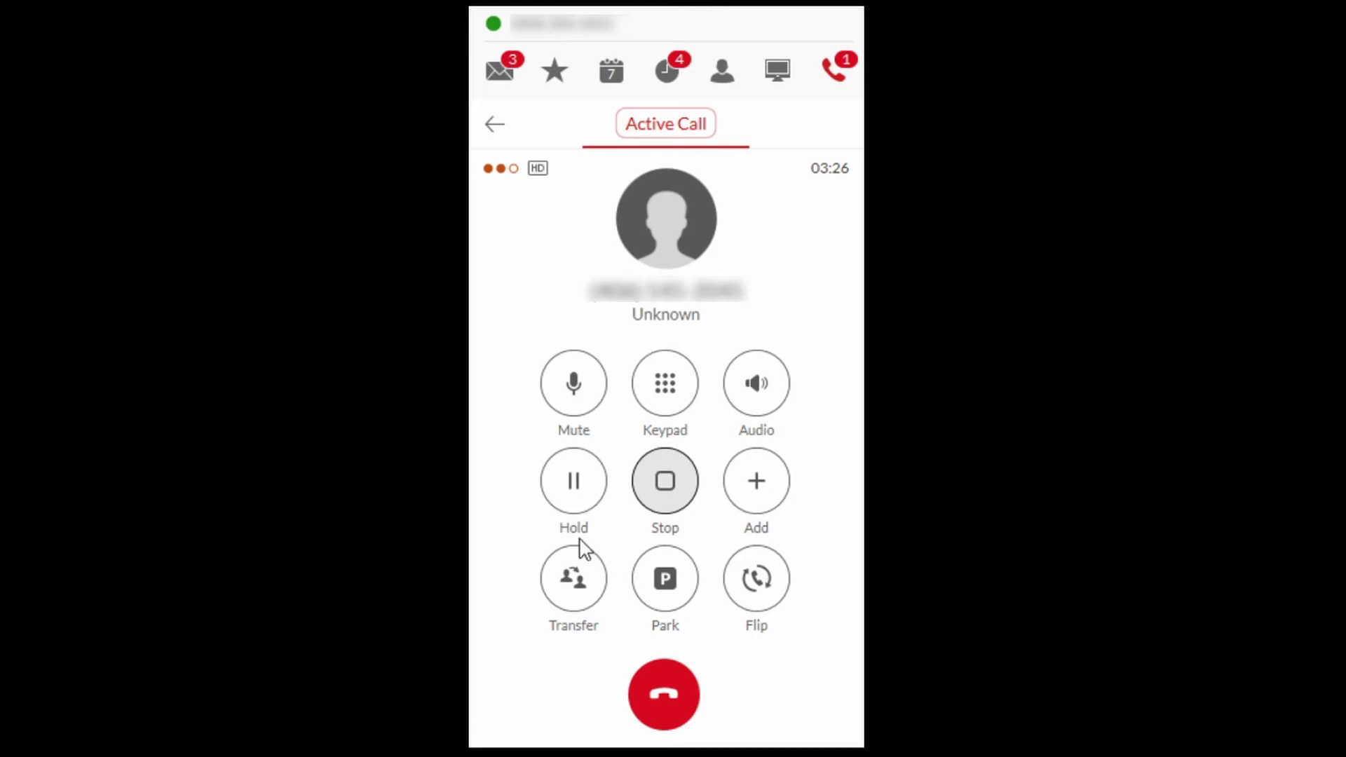
click(666, 483)
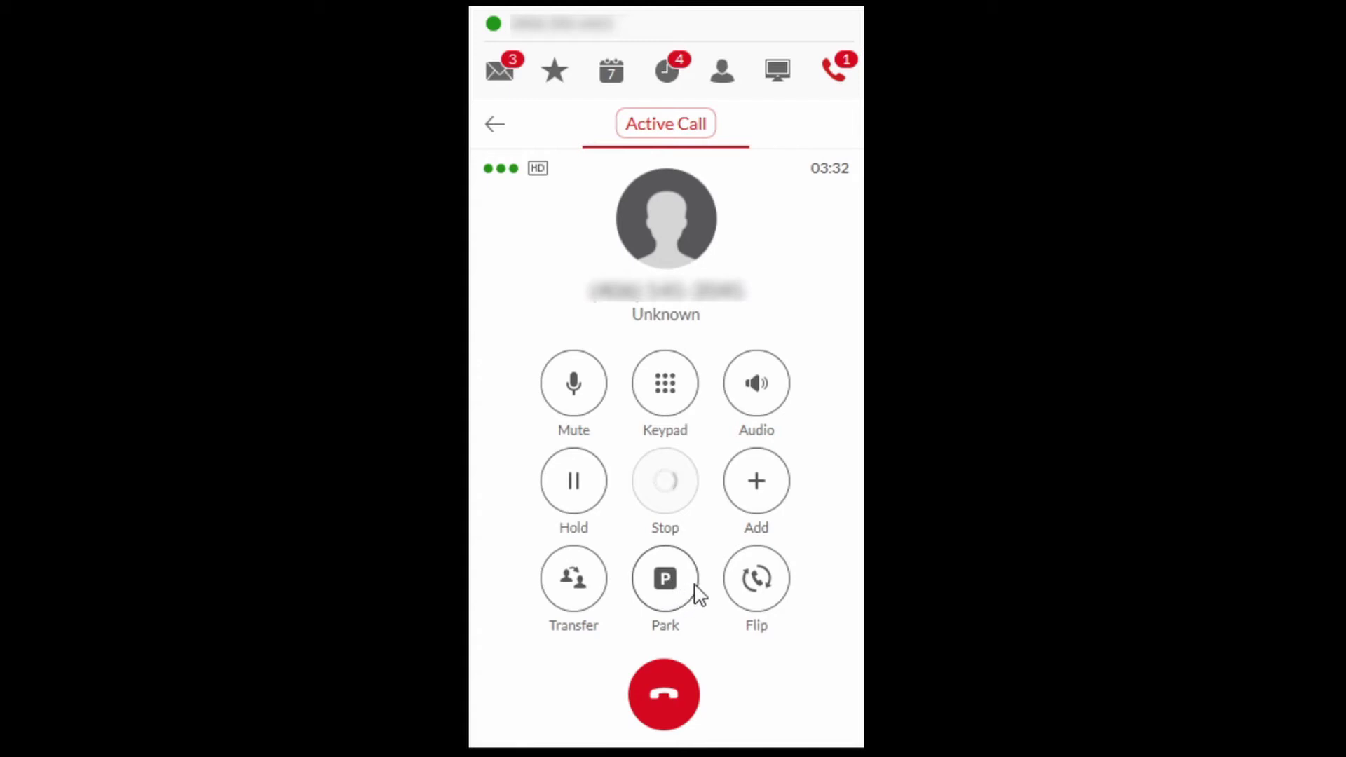
click(755, 390)
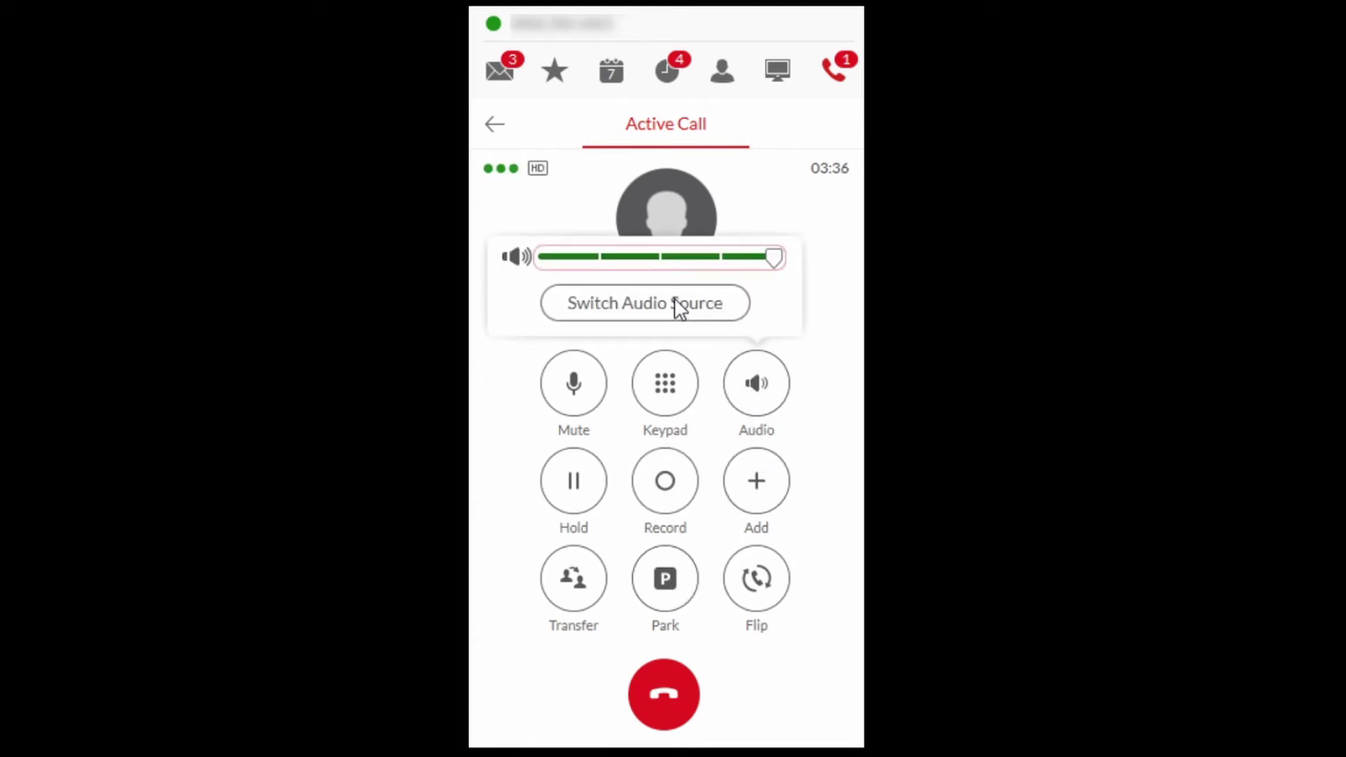
click(764, 392)
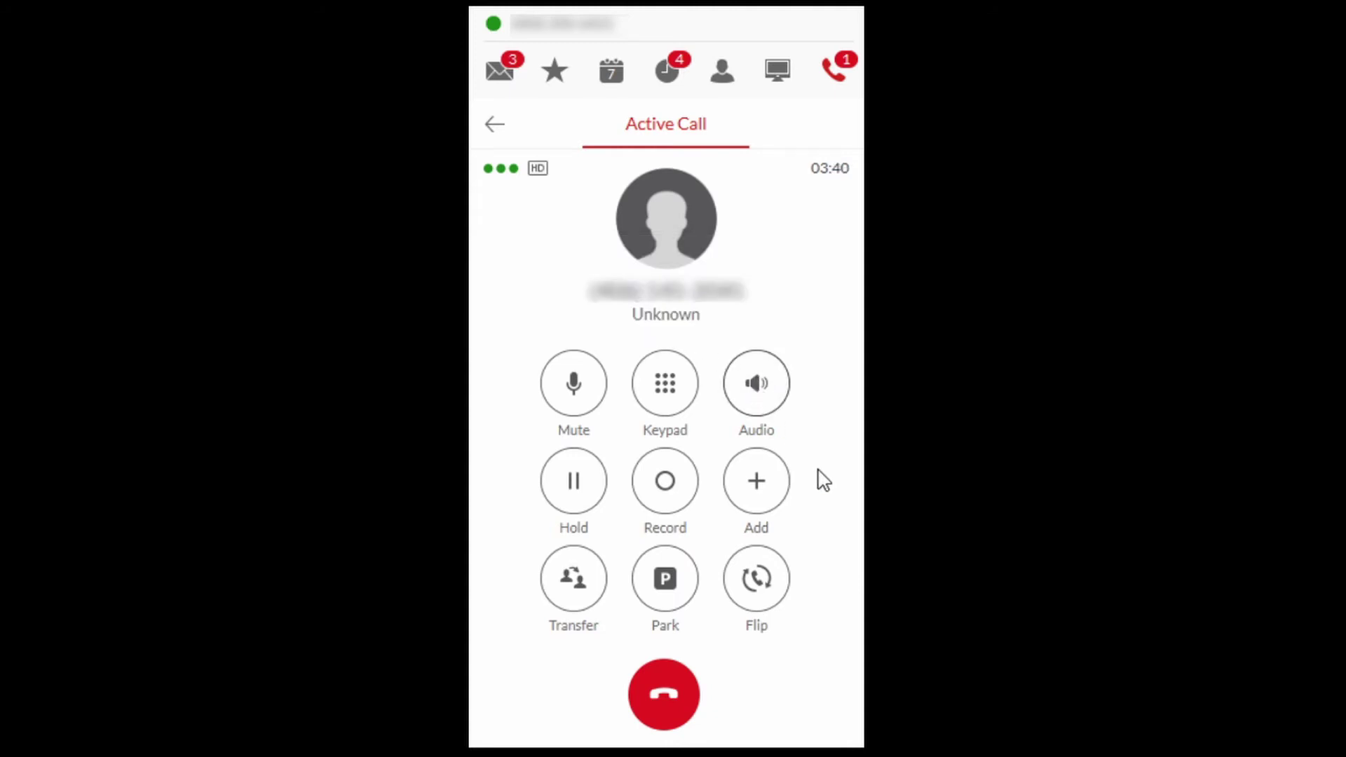
Step: Call a pasted number as an added party, resume the original call, and bring up Flip options
click(758, 484)
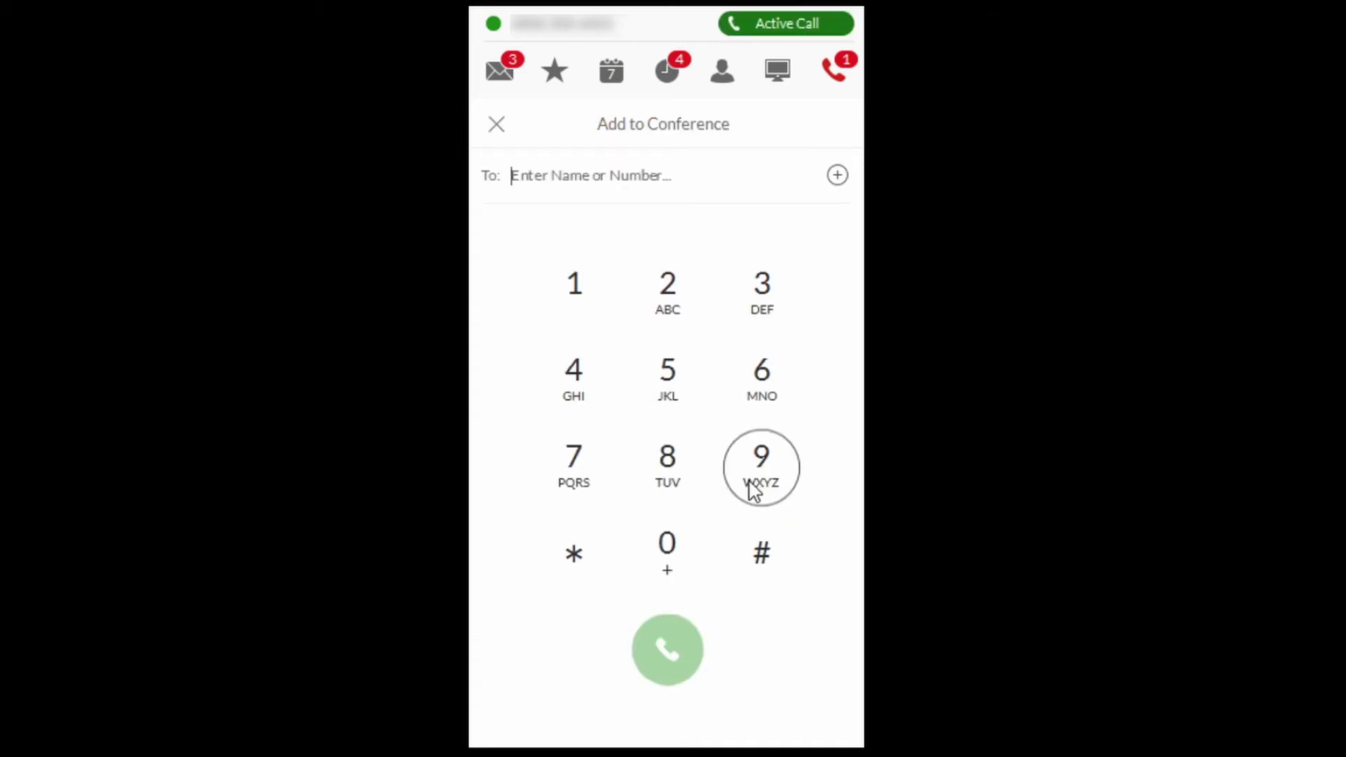
key(ctrl+v)
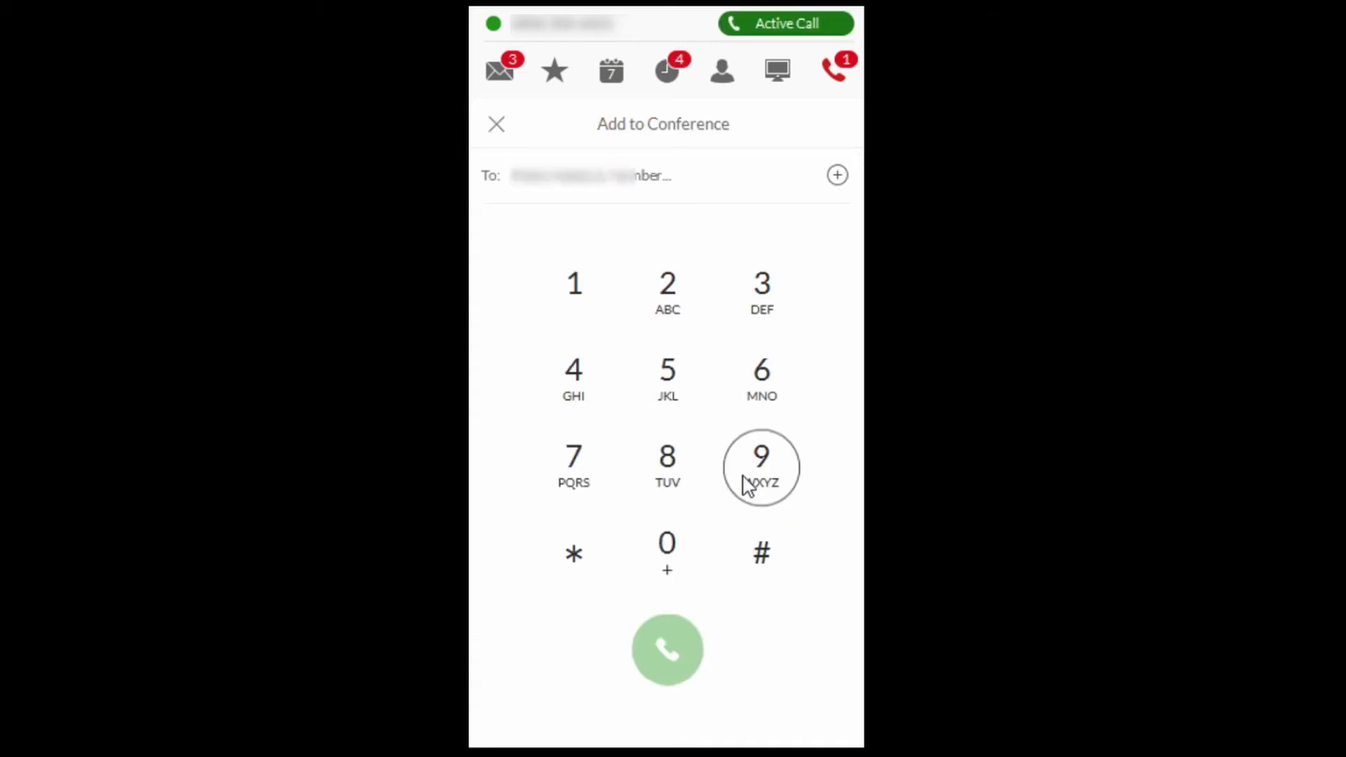
click(675, 641)
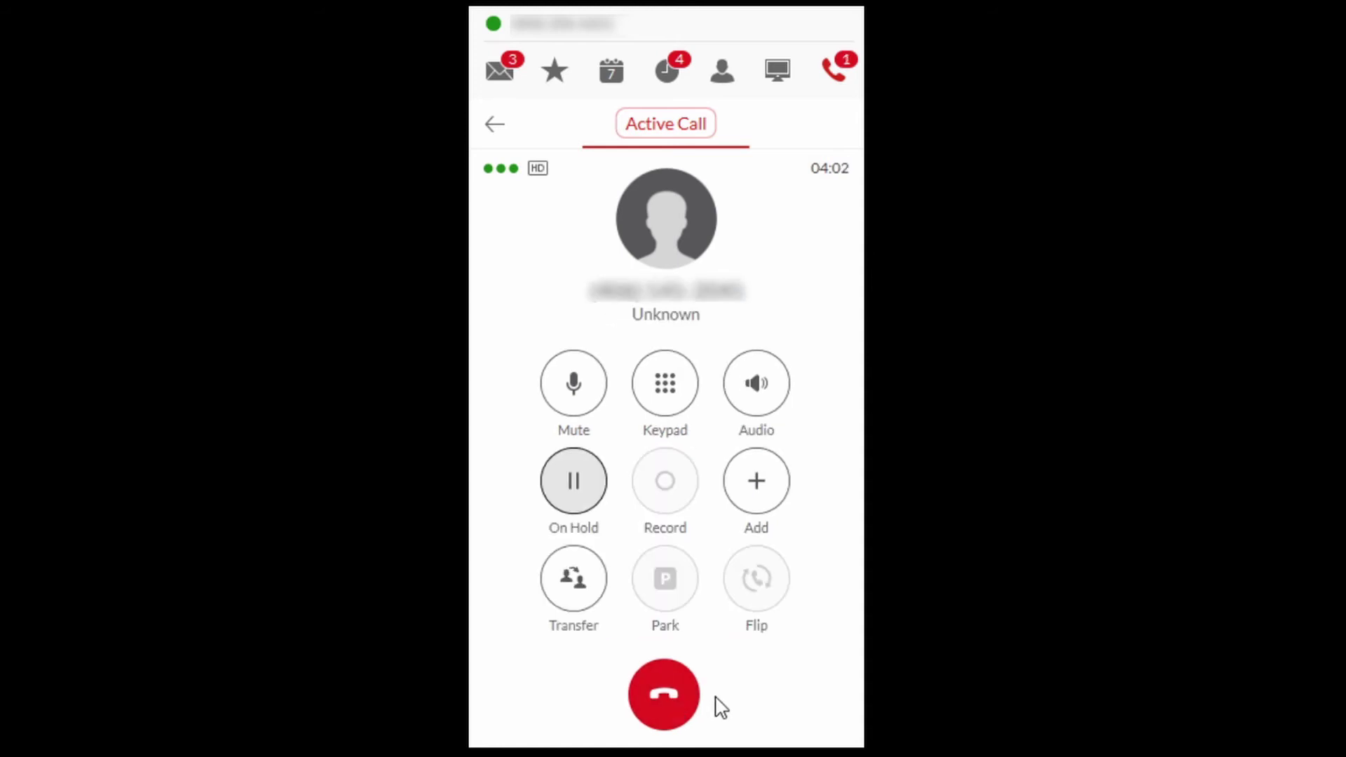
click(585, 501)
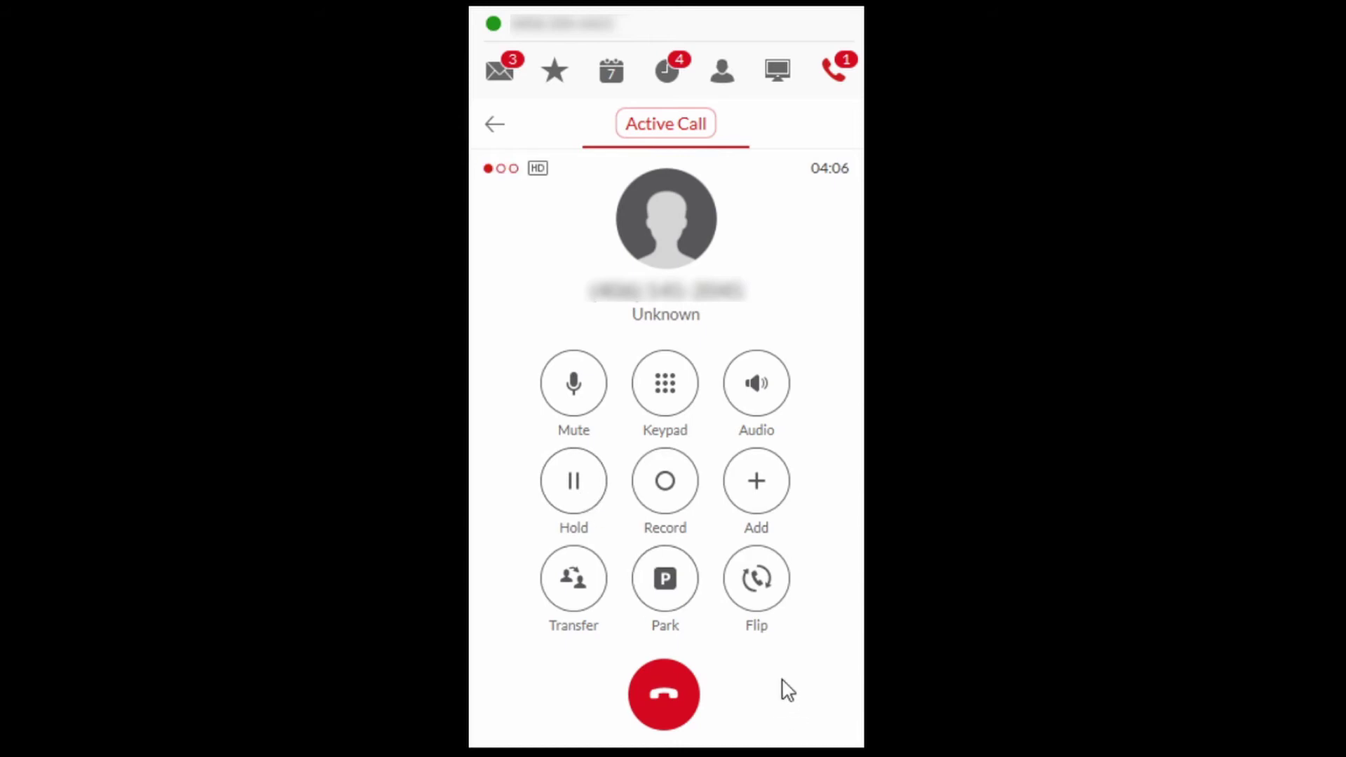
click(757, 579)
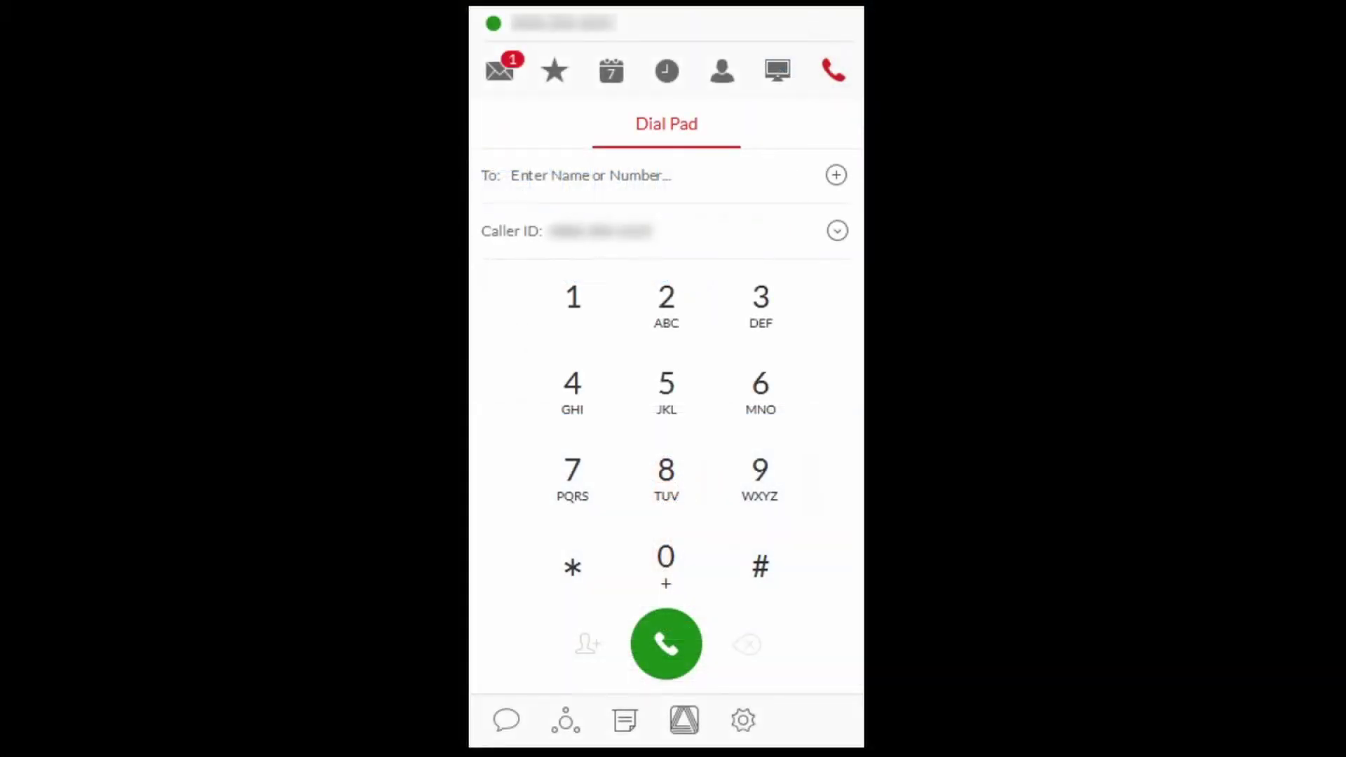
Step: Check the 12:18 PM outgoing call's details in the call log, then return to the list
click(662, 74)
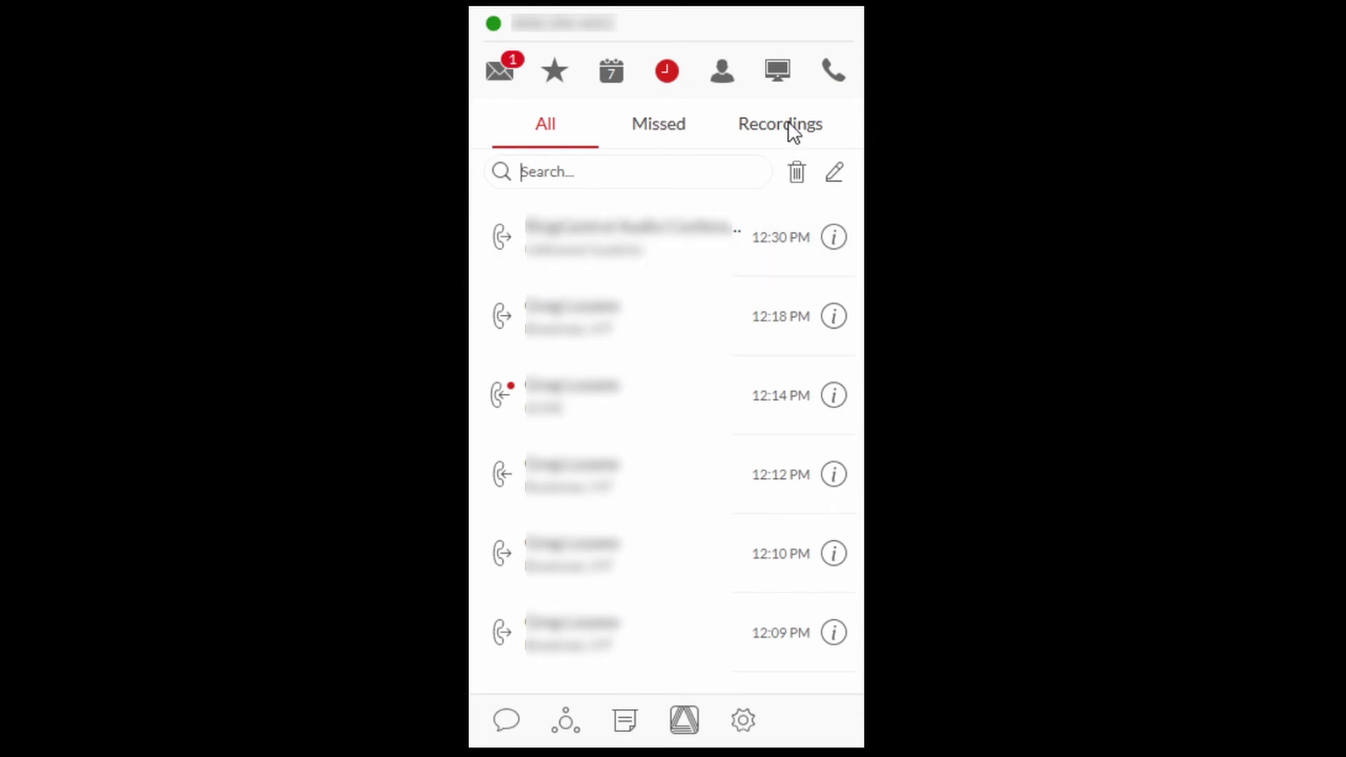
click(835, 319)
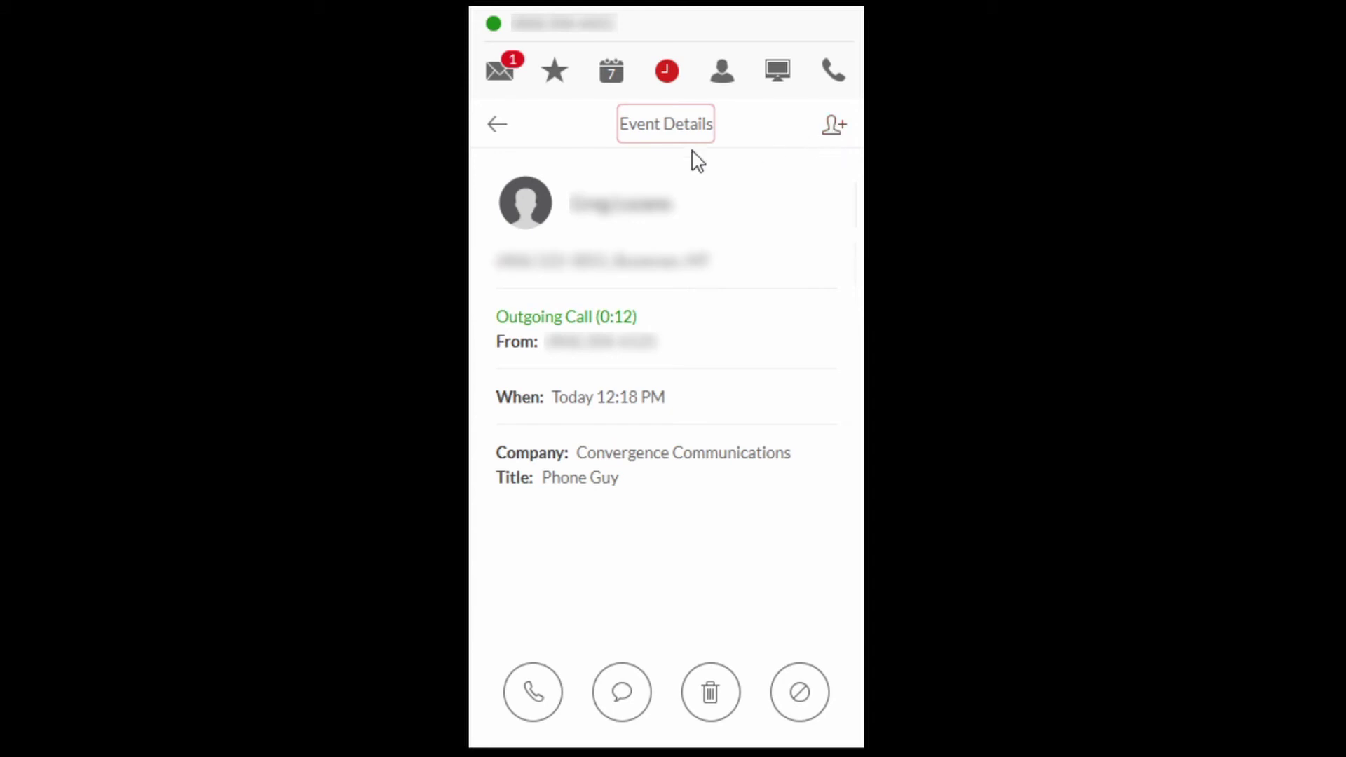
click(495, 129)
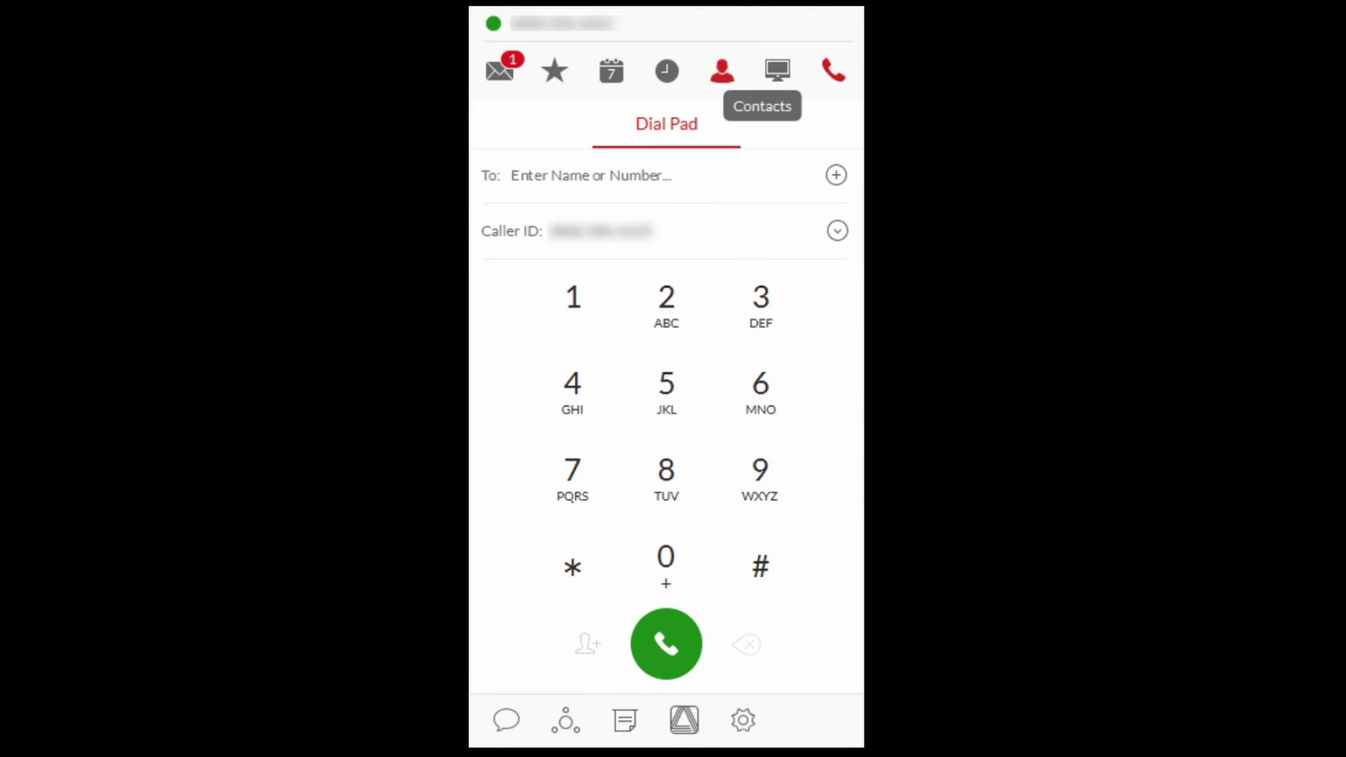
Step: Browse contacts, check the Filter options, and view extension 5703's direct, mobile and email details
click(718, 78)
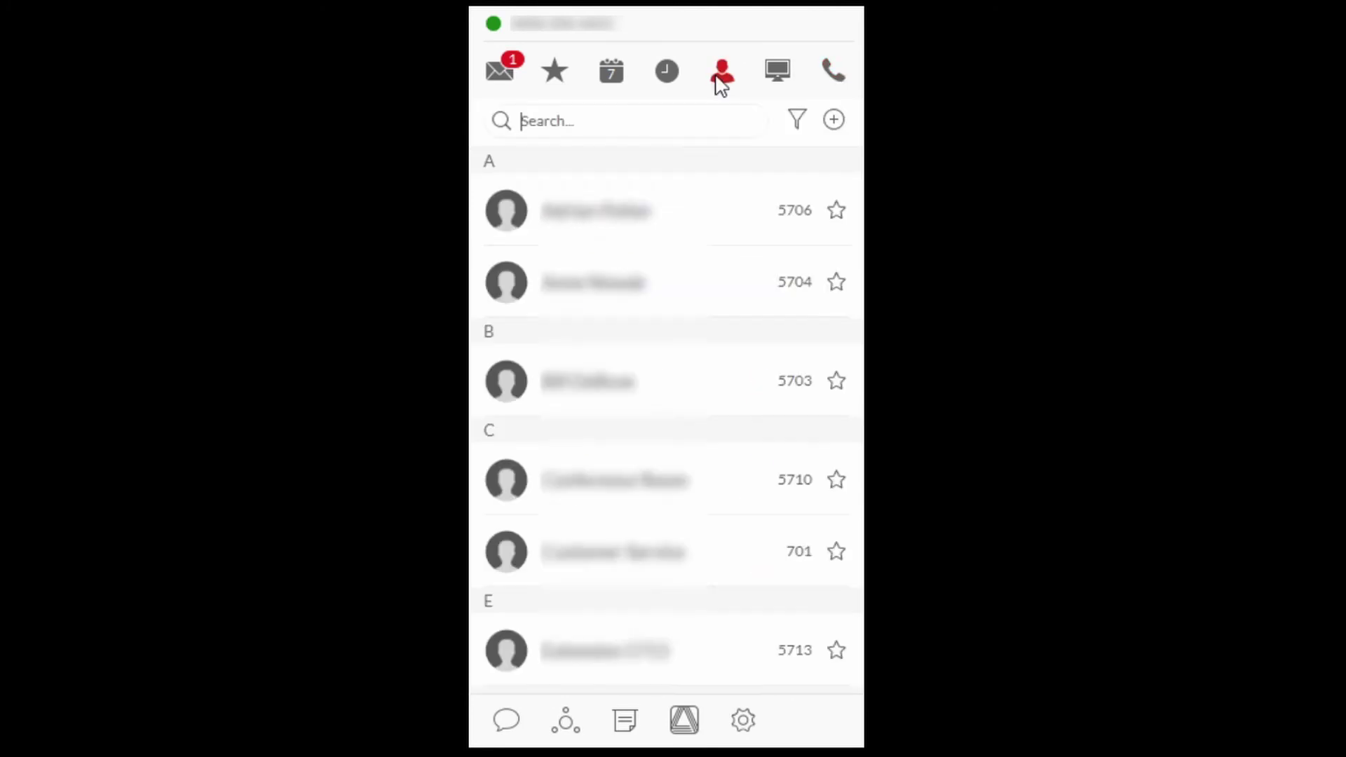
click(569, 126)
click(797, 122)
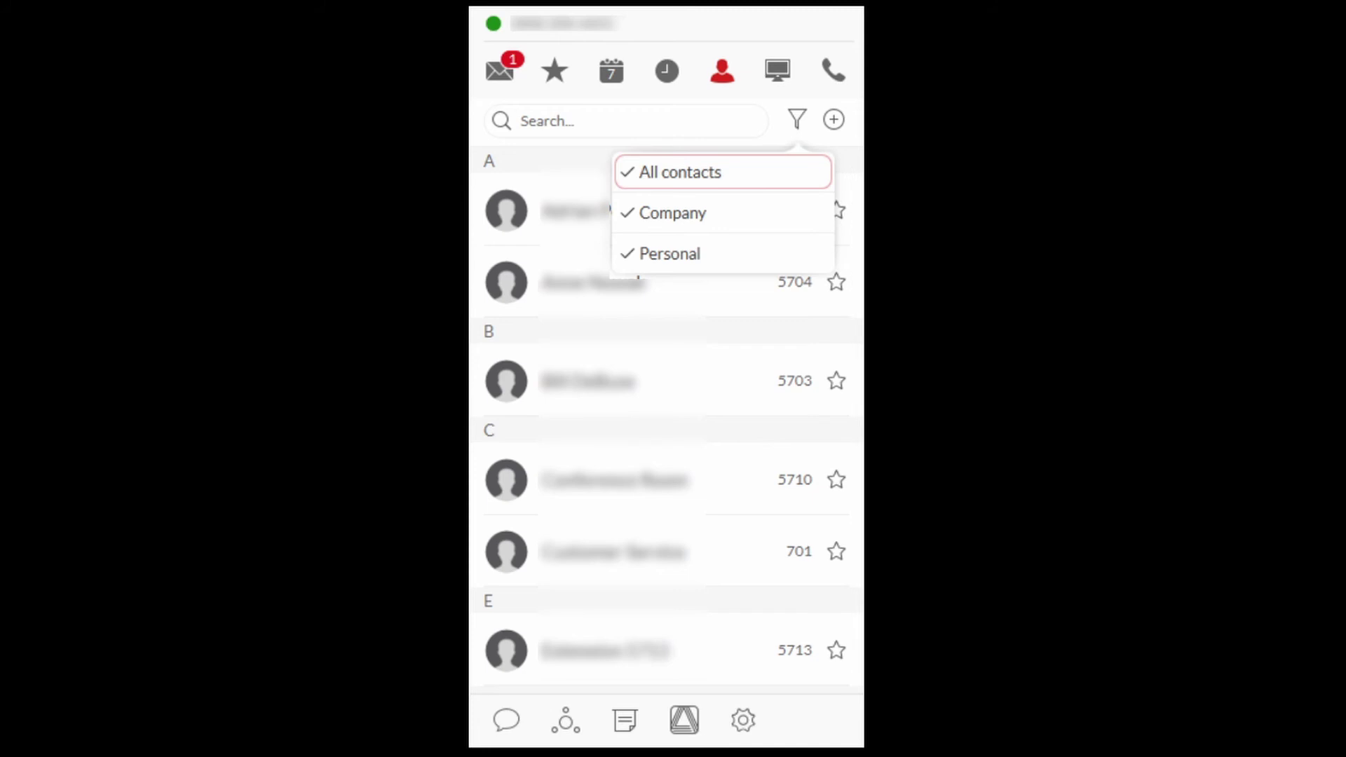
click(582, 385)
click(617, 386)
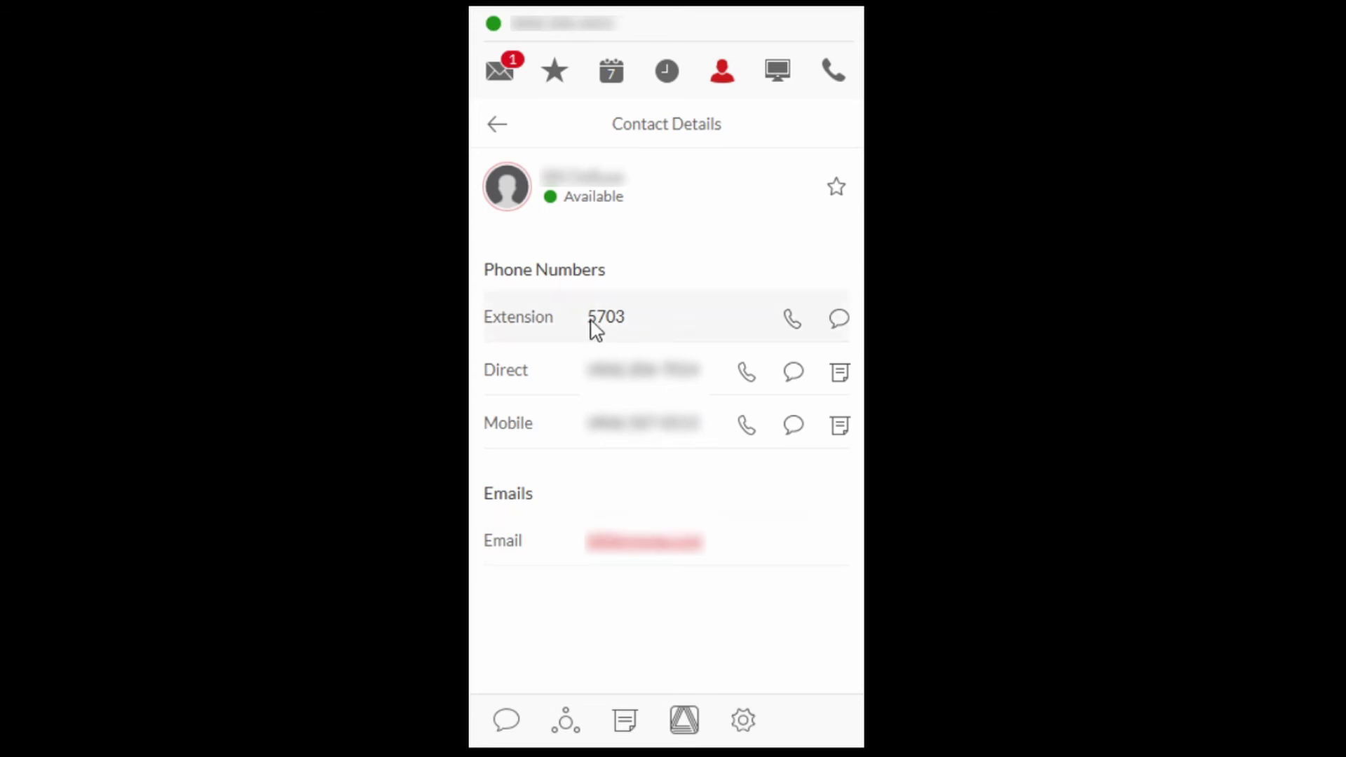
click(501, 129)
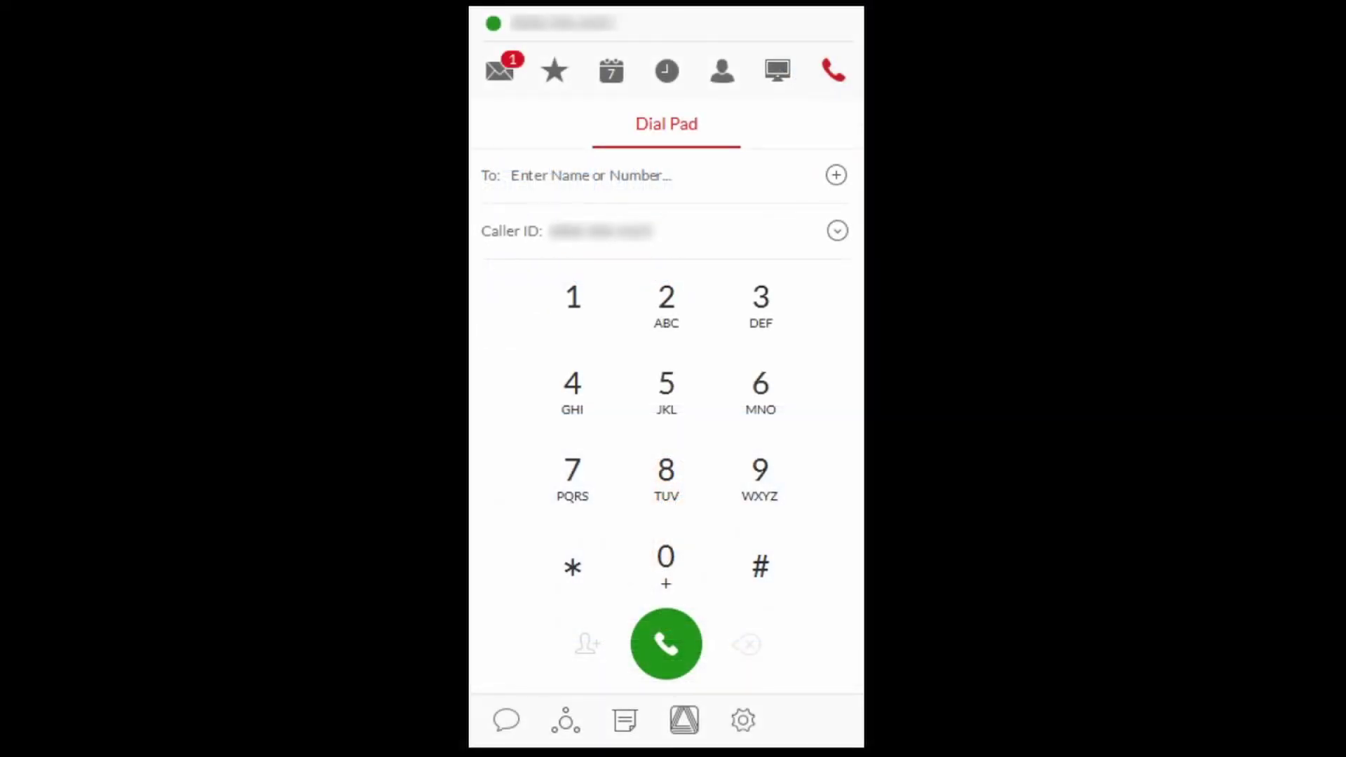
click(508, 722)
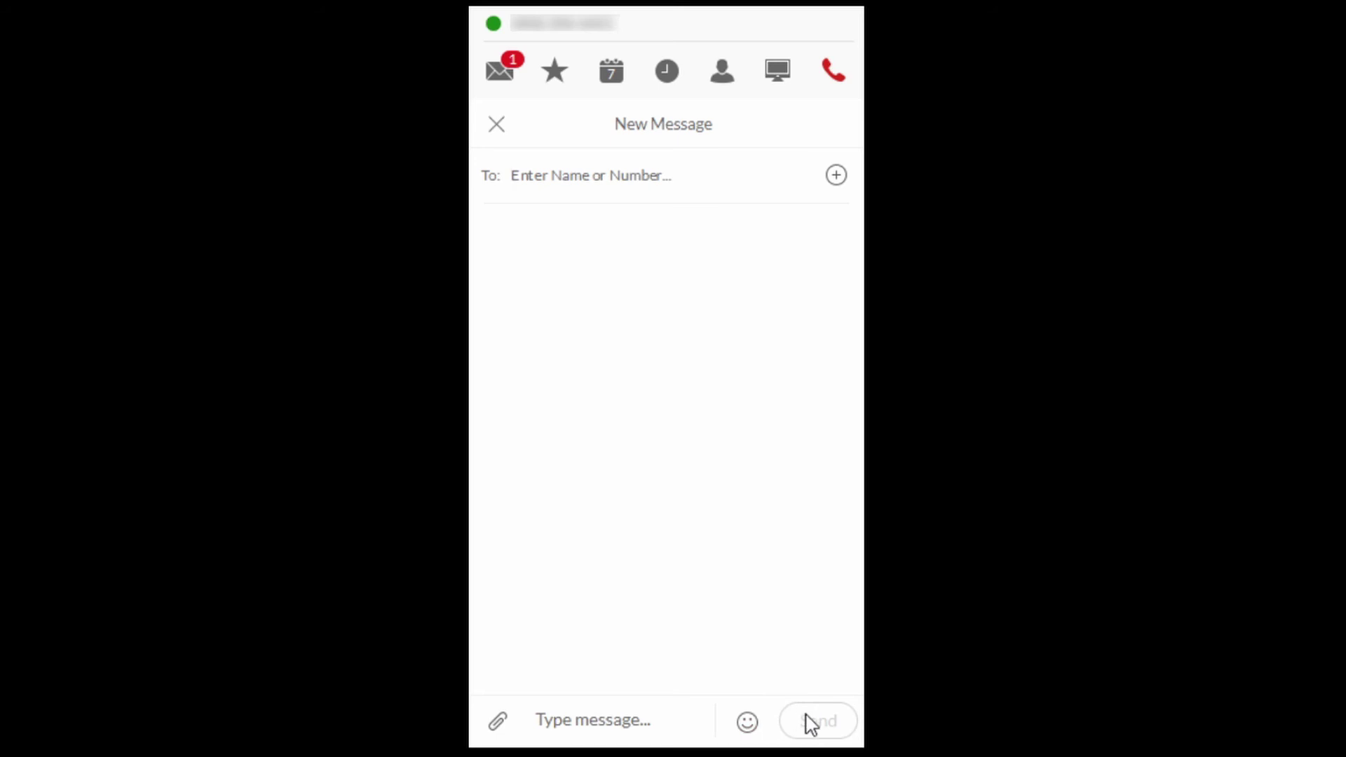
click(498, 133)
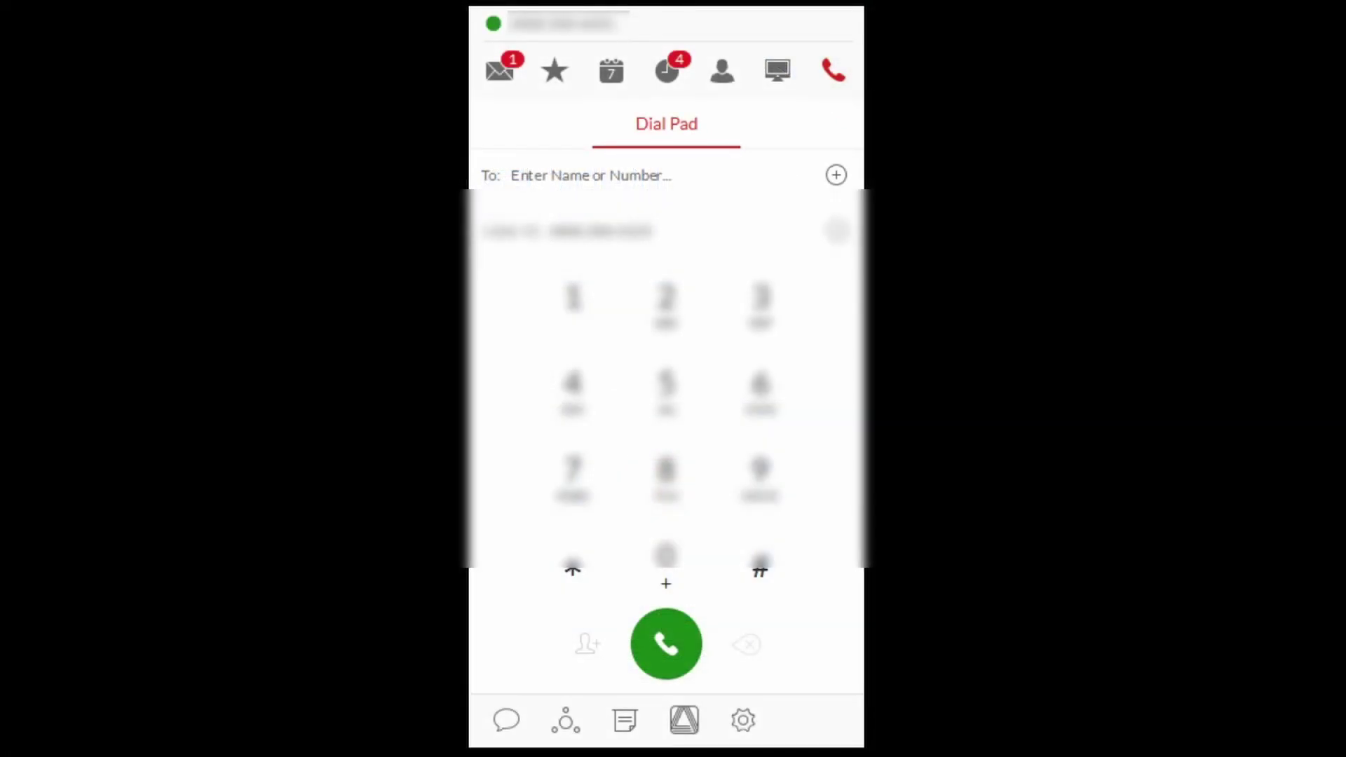
Step: Open the conference bridge, switch off Join before host, and start the conference call
click(565, 721)
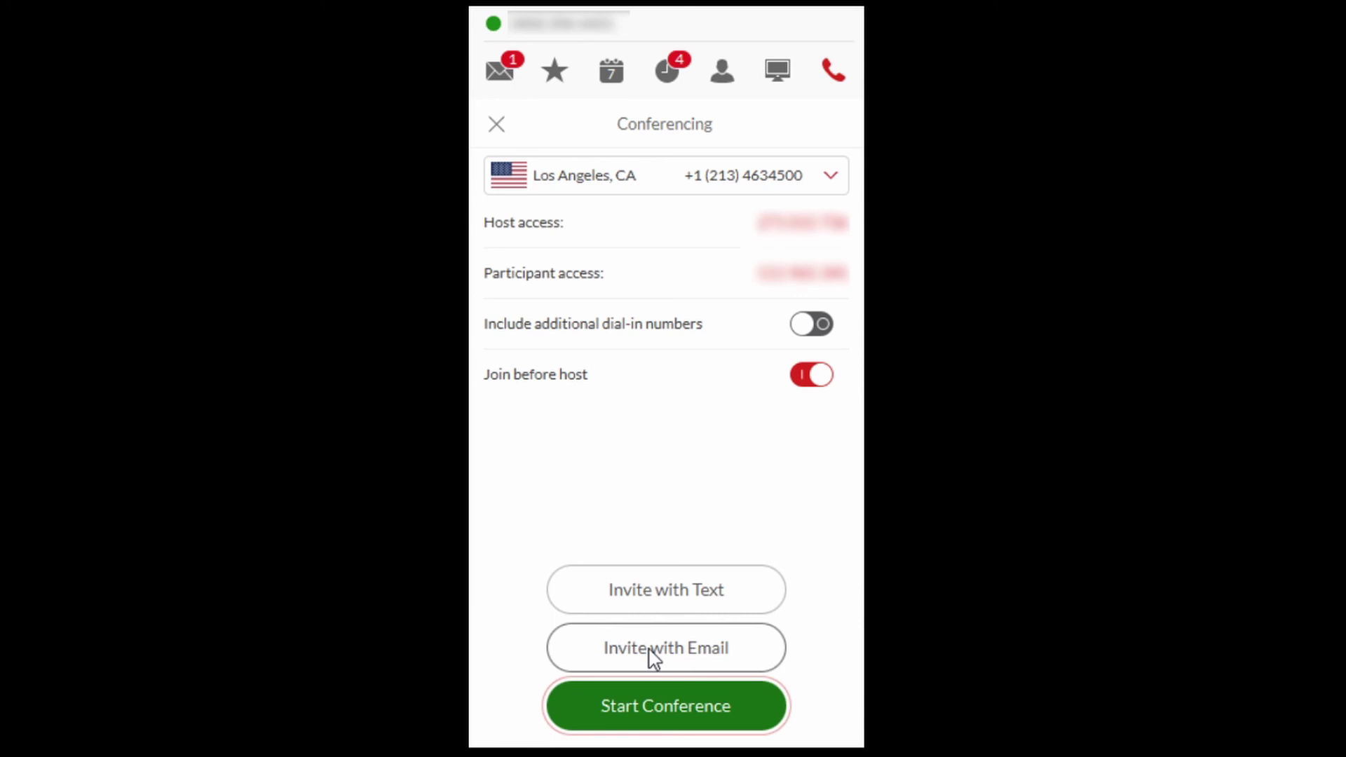
click(805, 383)
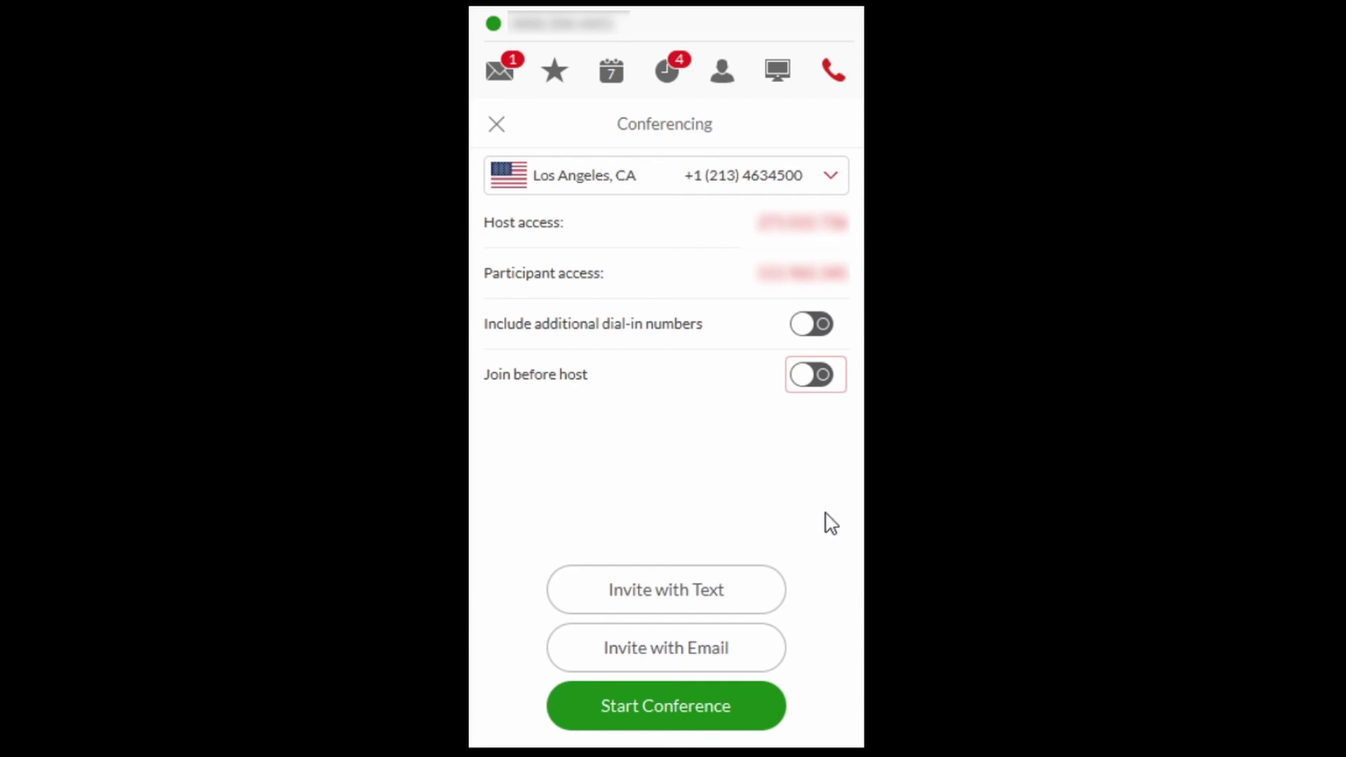
click(688, 706)
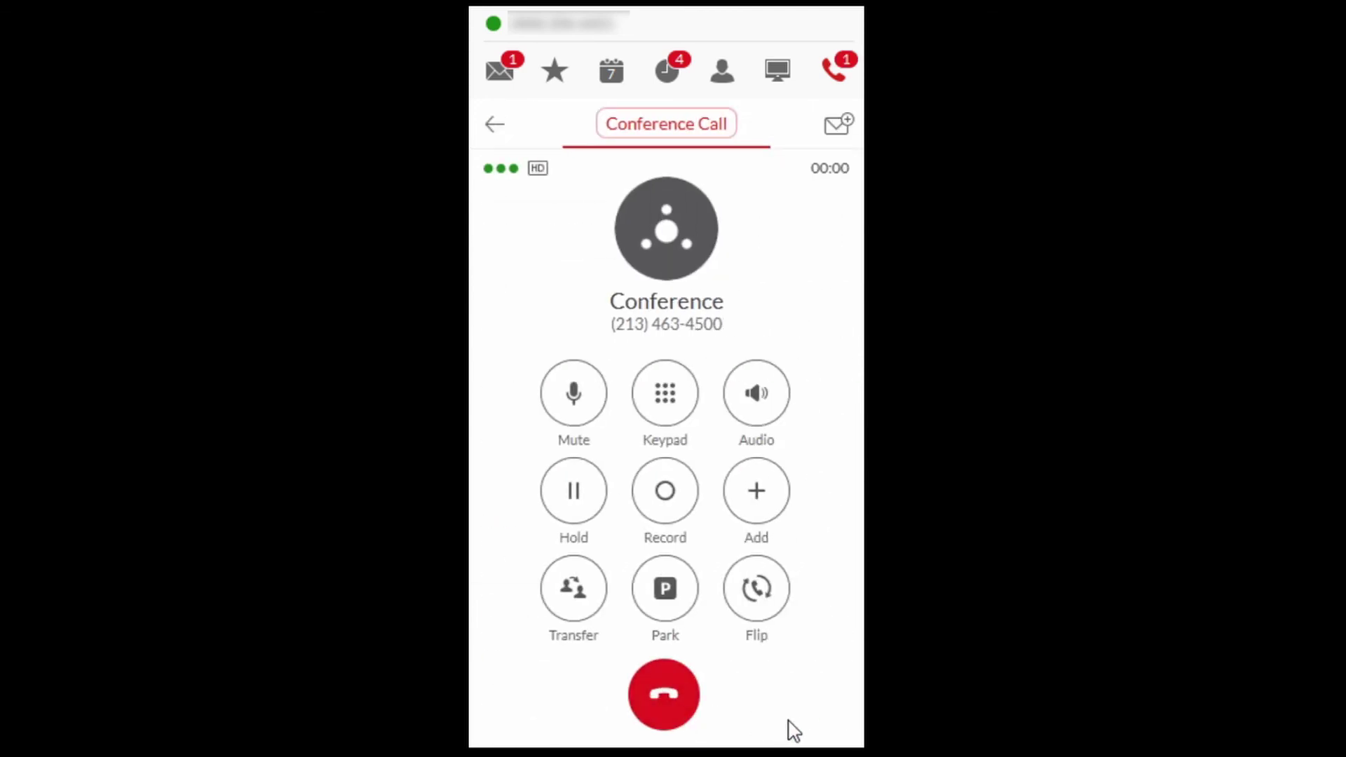
click(662, 693)
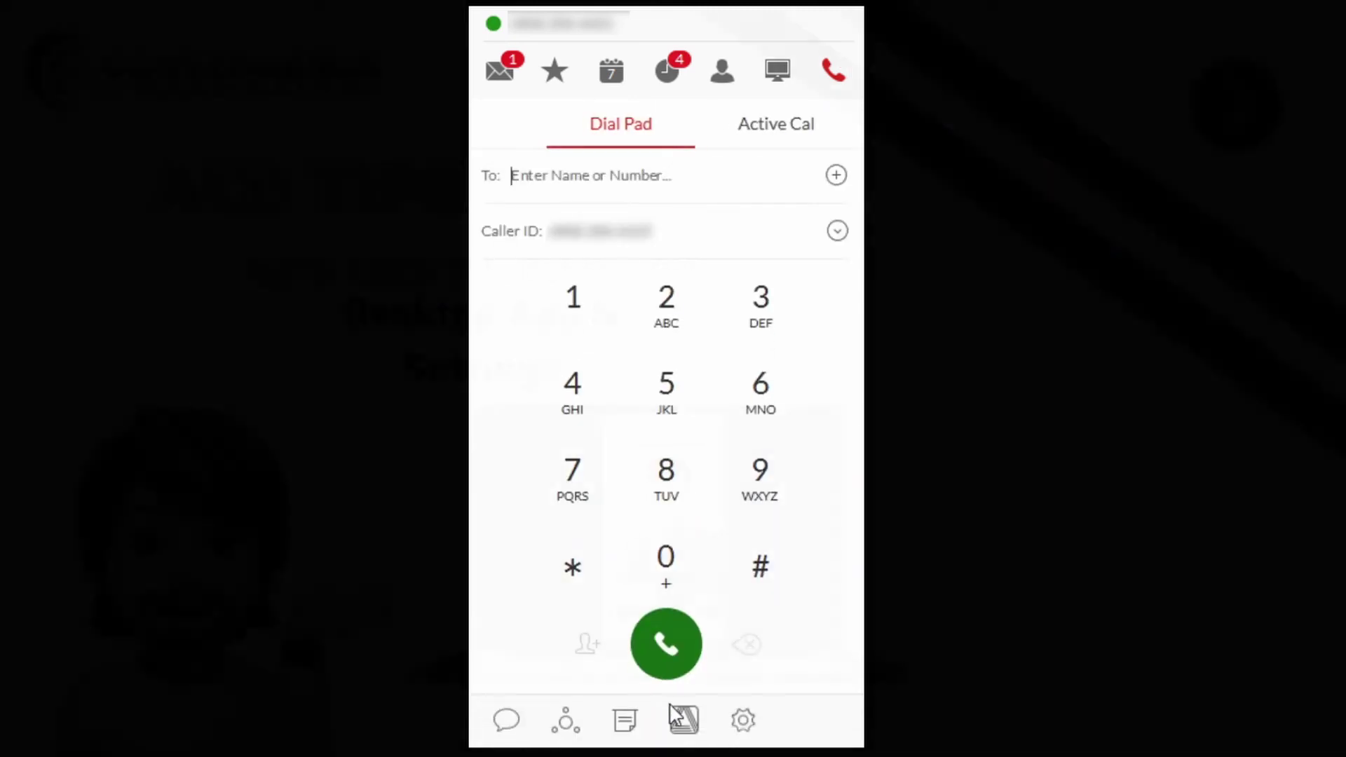